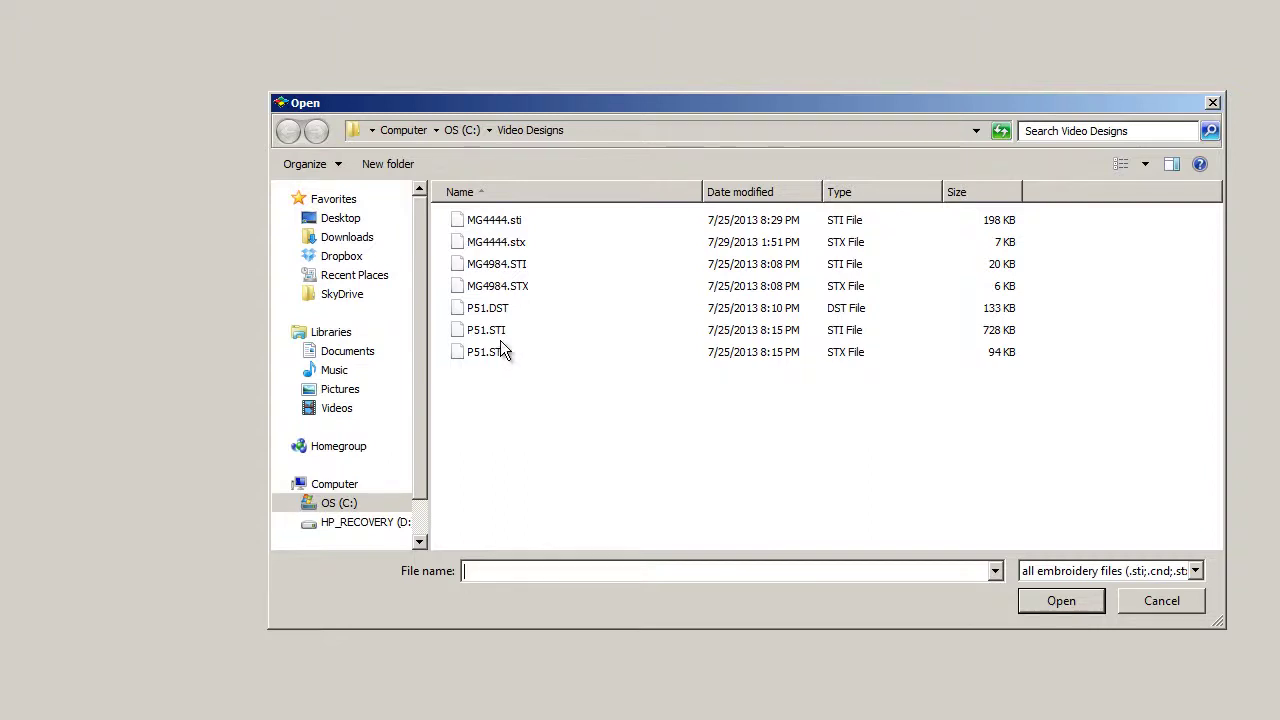
# - Open the smiley-face design MG4444.sti from C:\Video Designs
pyautogui.click(377, 509)
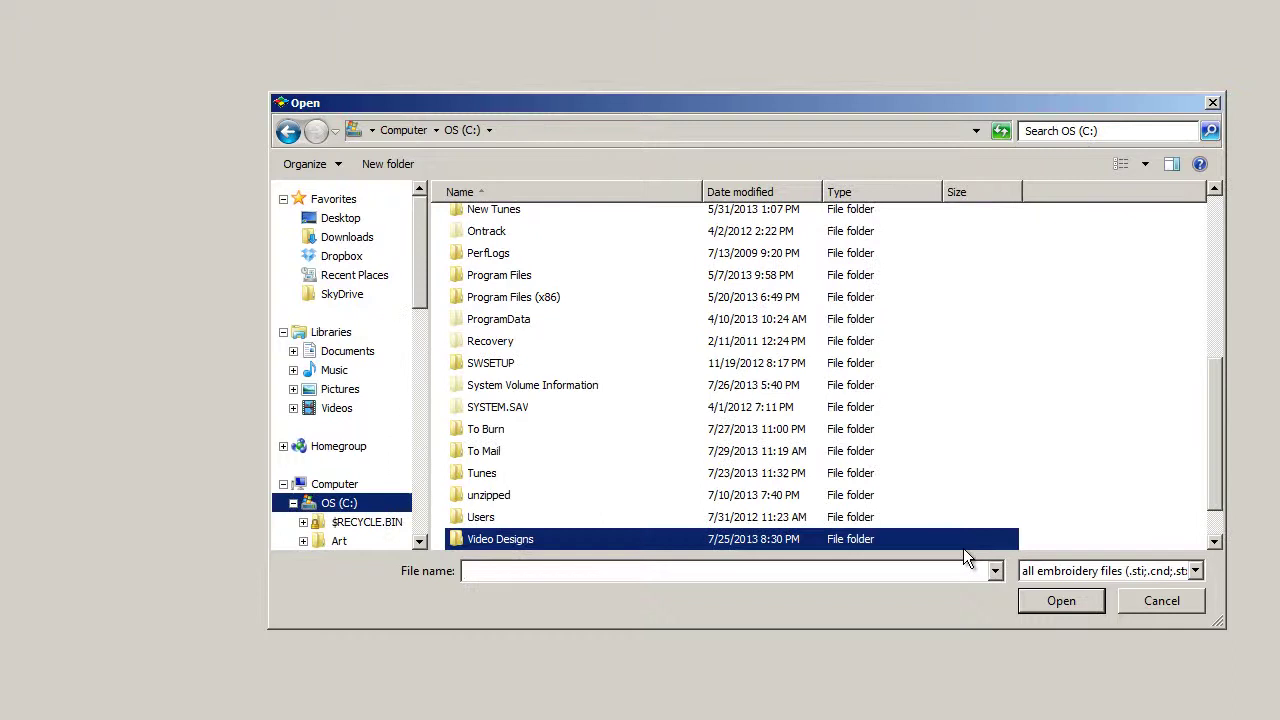
pyautogui.doubleClick(530, 541)
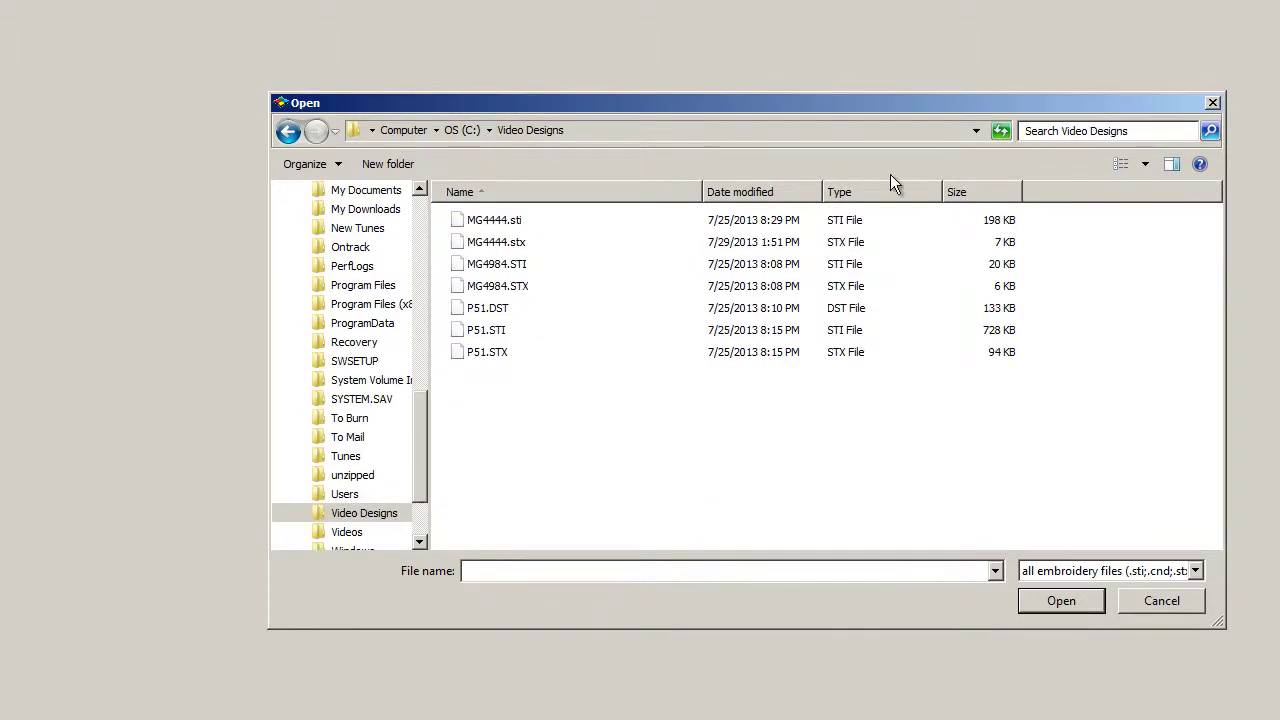
pyautogui.click(503, 221)
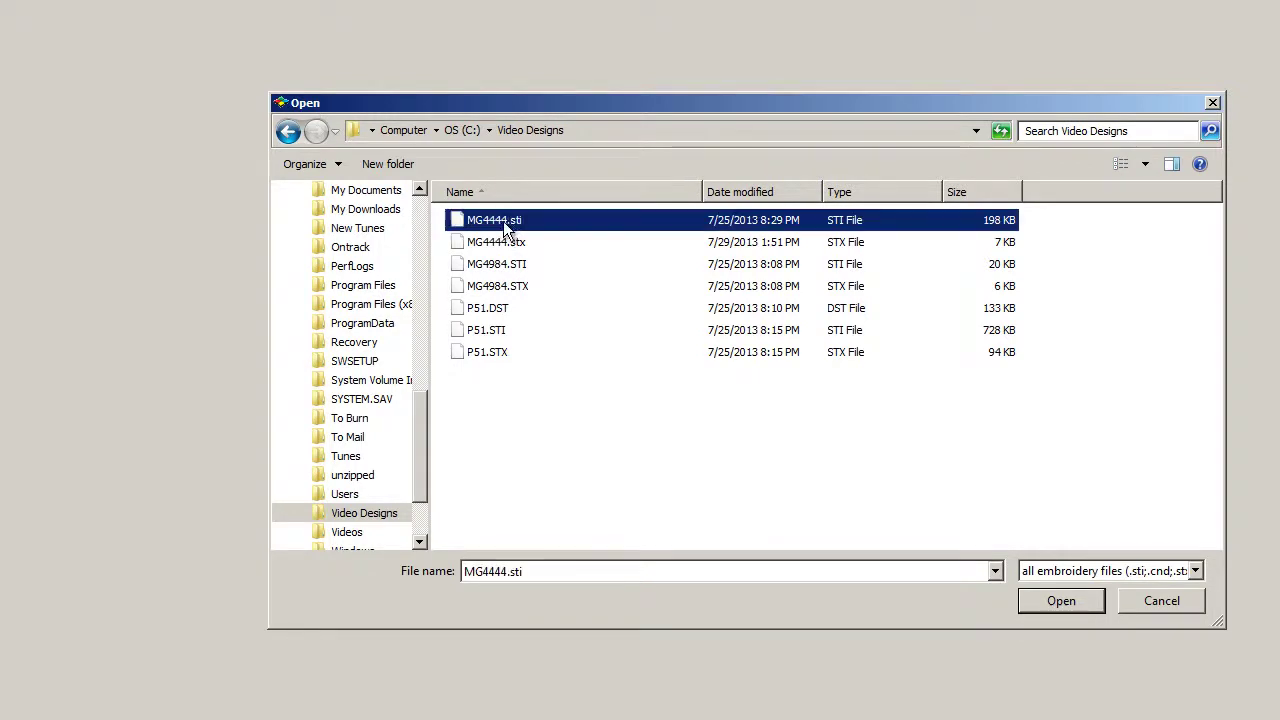
pyautogui.click(1061, 600)
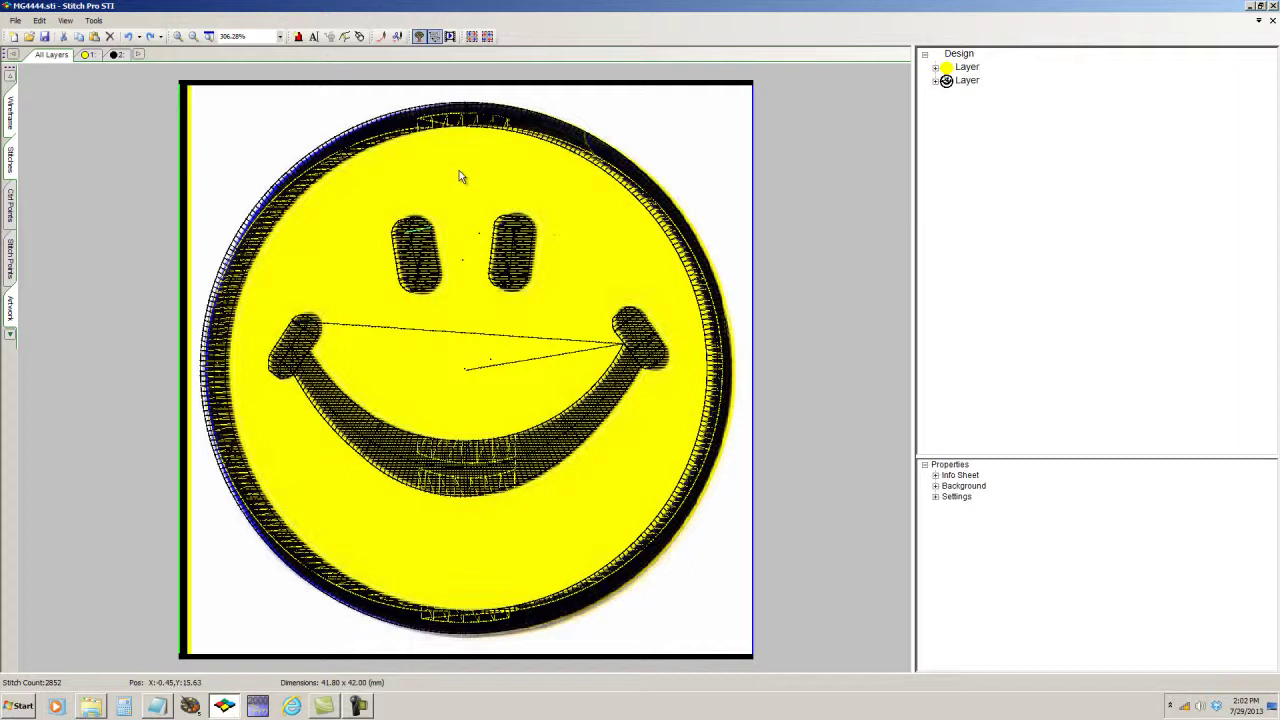
# - Start a Save As of MG4444 with STX file (.stx) as the format
pyautogui.click(16, 21)
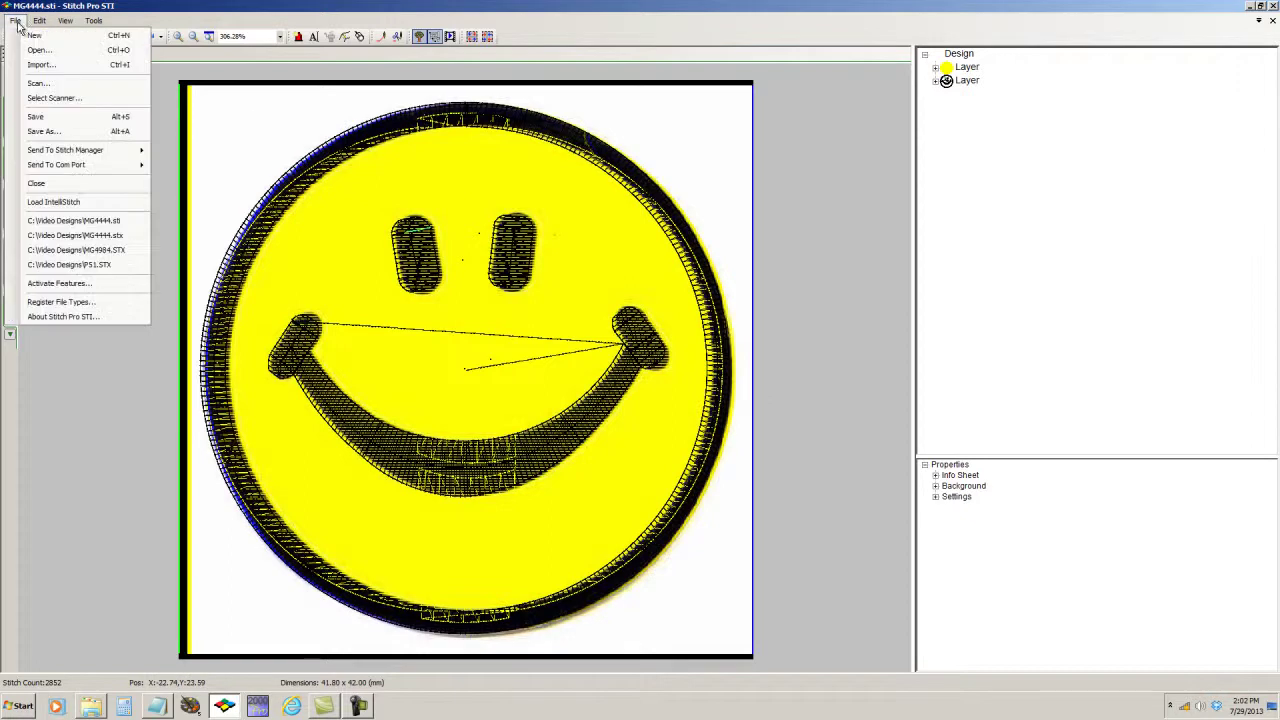
pyautogui.click(40, 132)
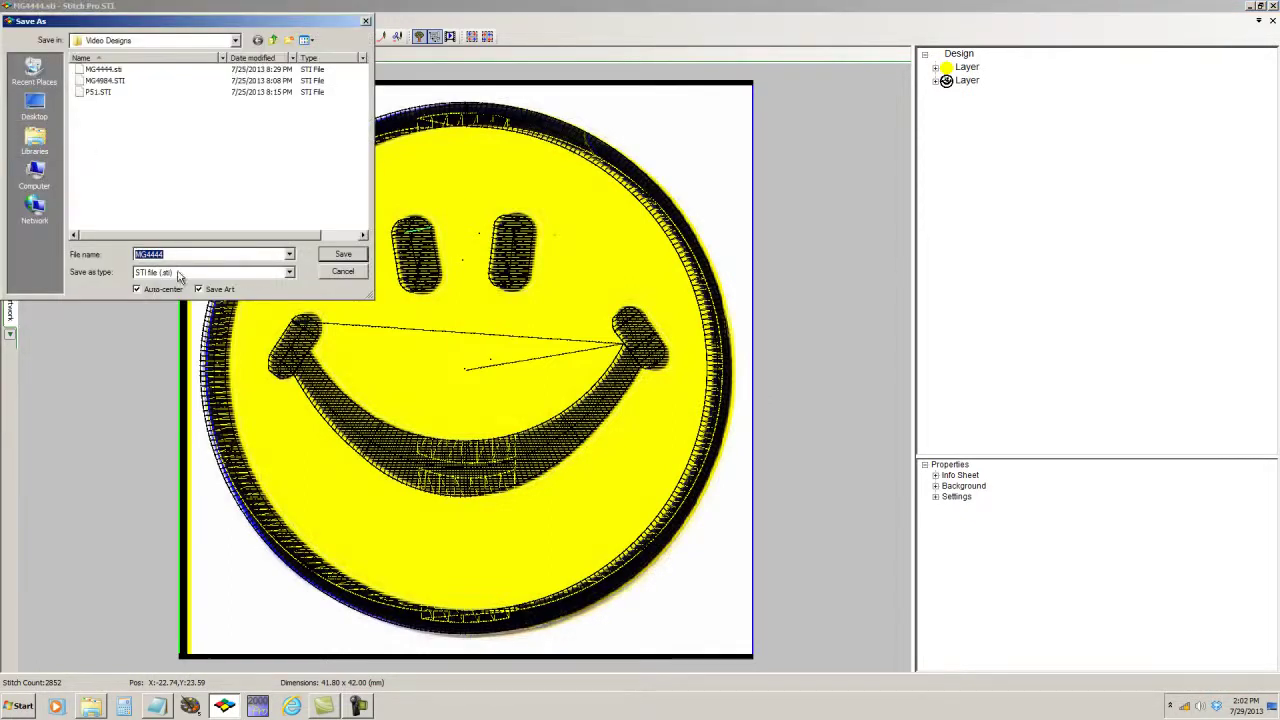
pyautogui.click(292, 276)
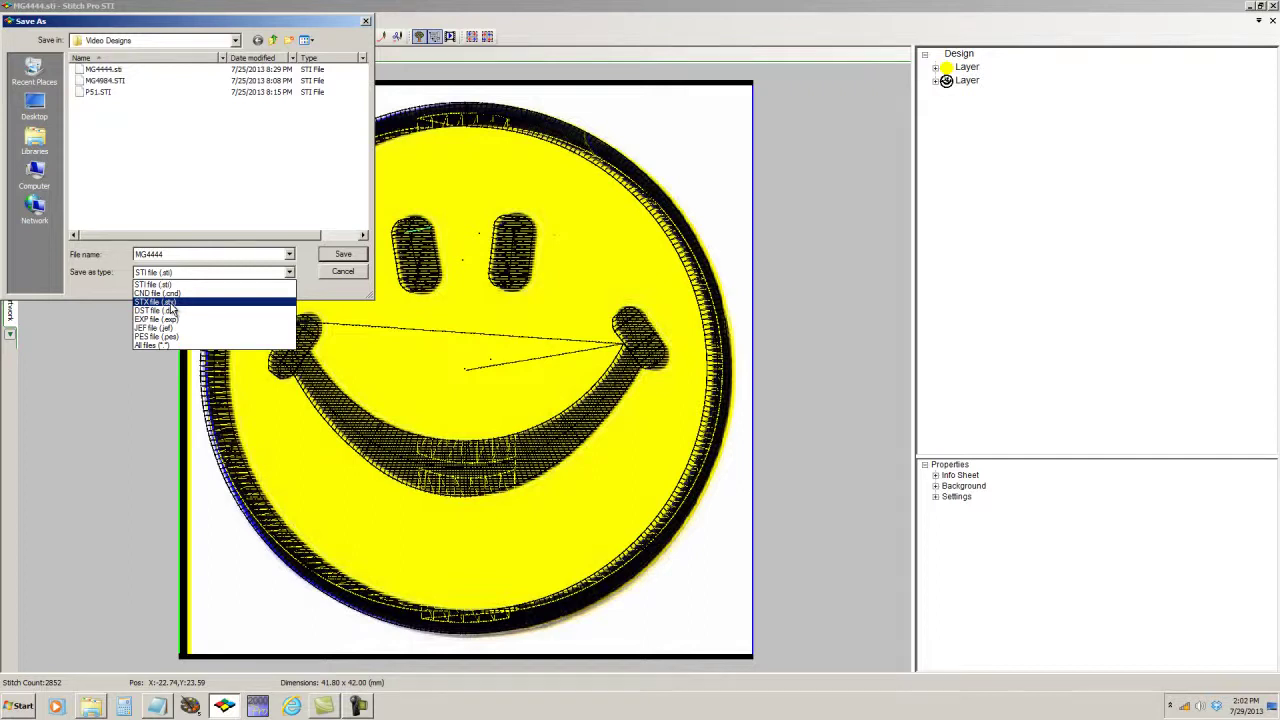
pyautogui.click(160, 302)
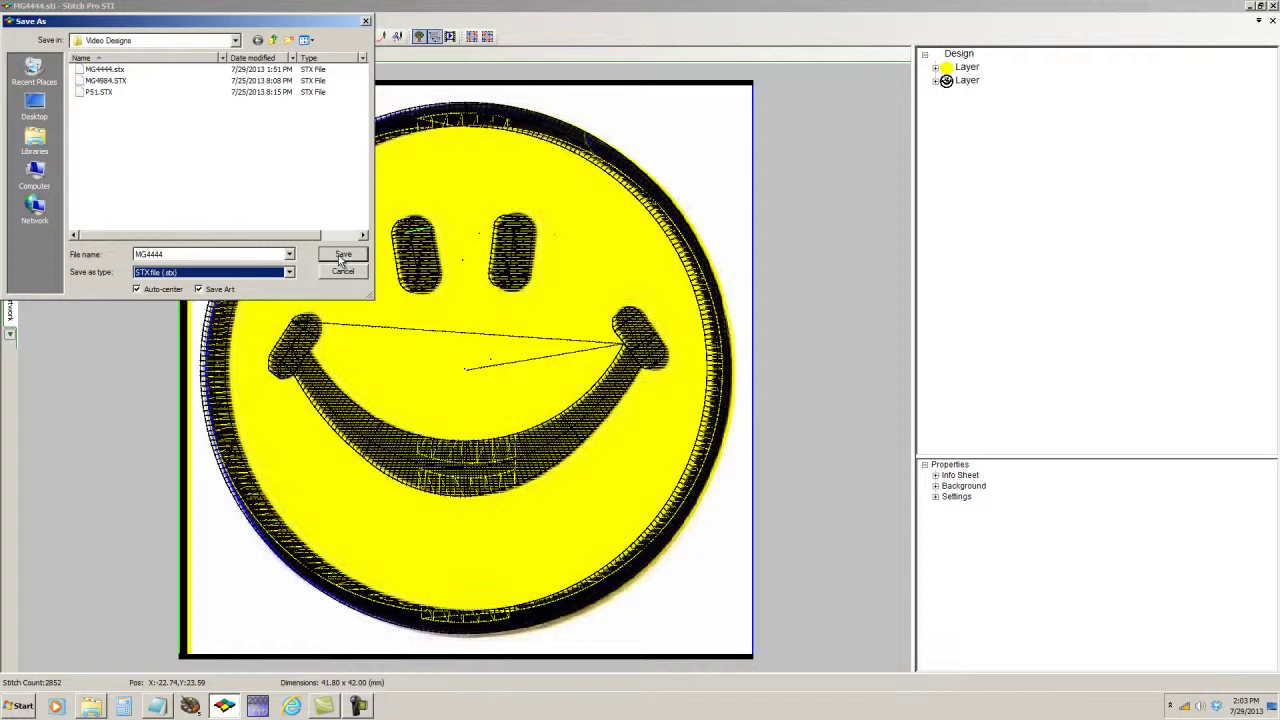
# - Save MG4444 as STX, then save it as MG4444.sti in the Desktop Art folder
pyautogui.click(341, 258)
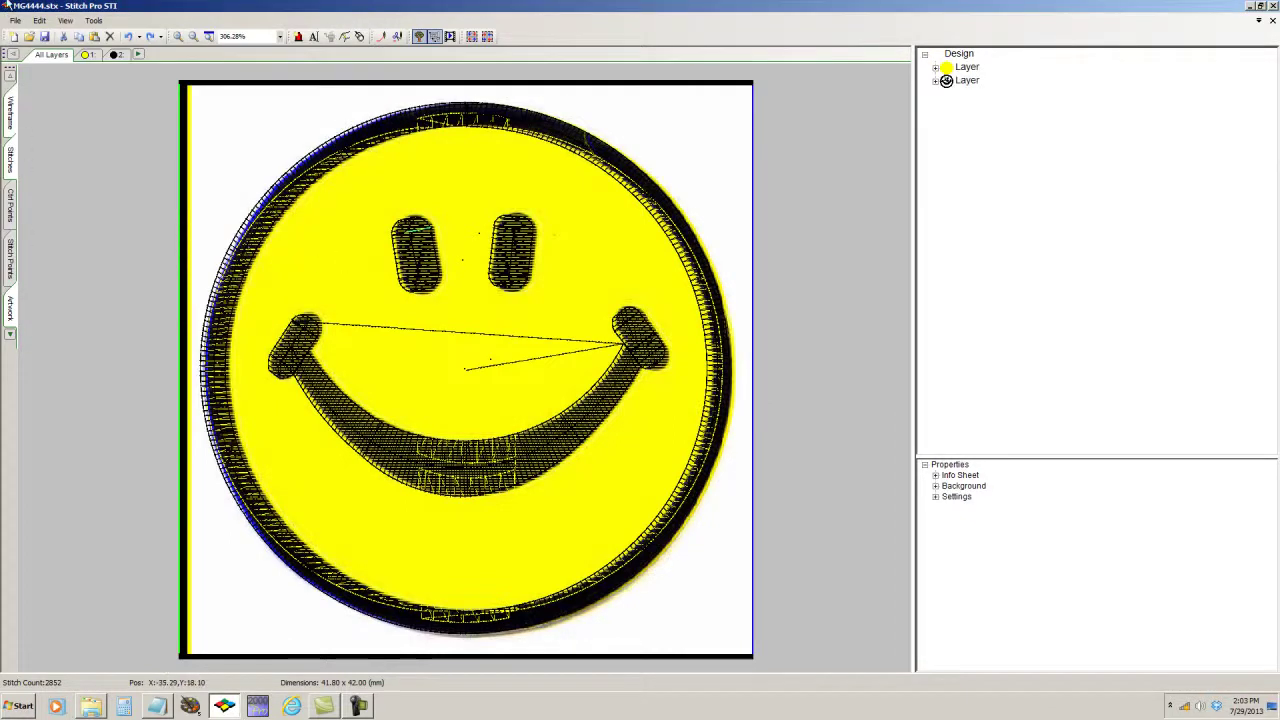
pyautogui.click(15, 20)
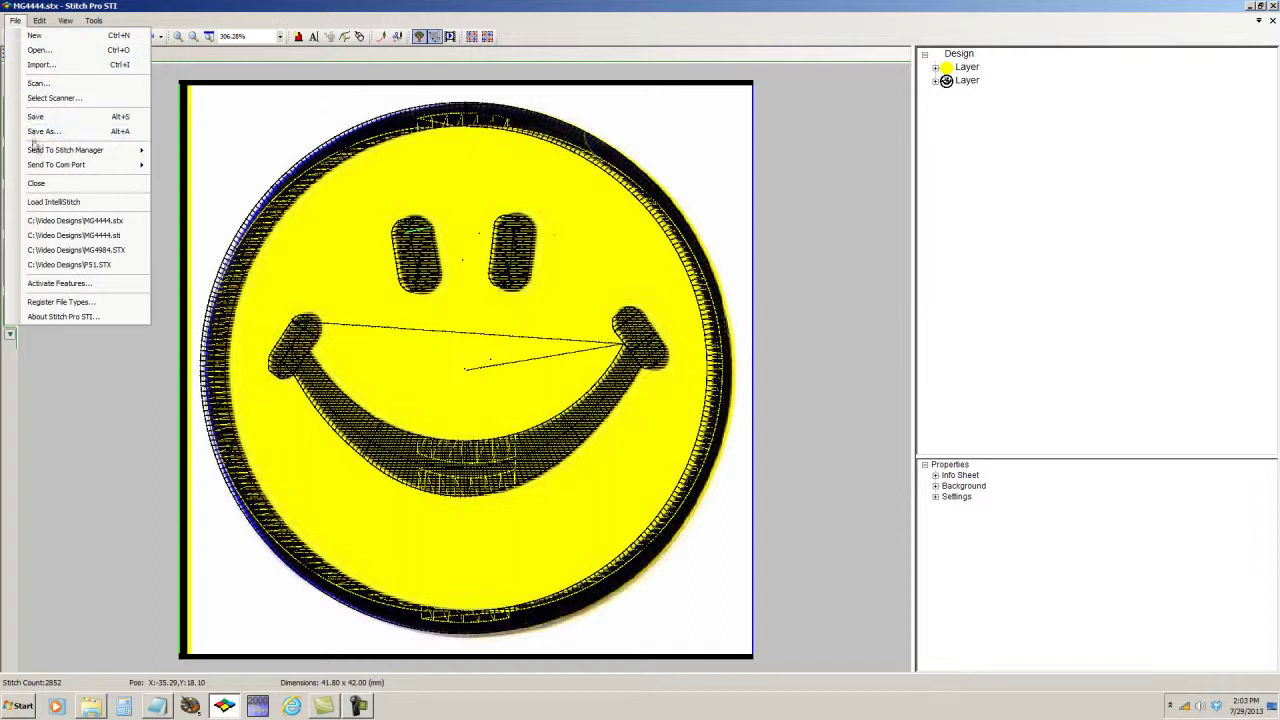
pyautogui.click(42, 131)
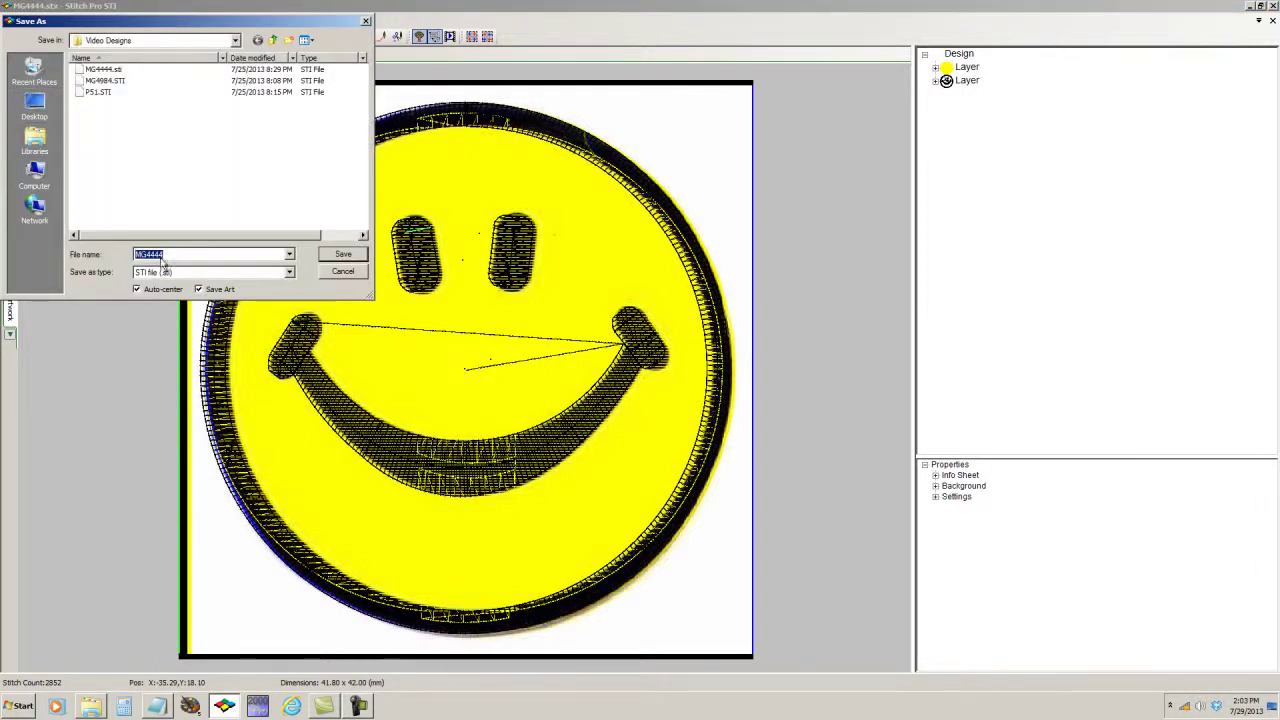
pyautogui.click(37, 112)
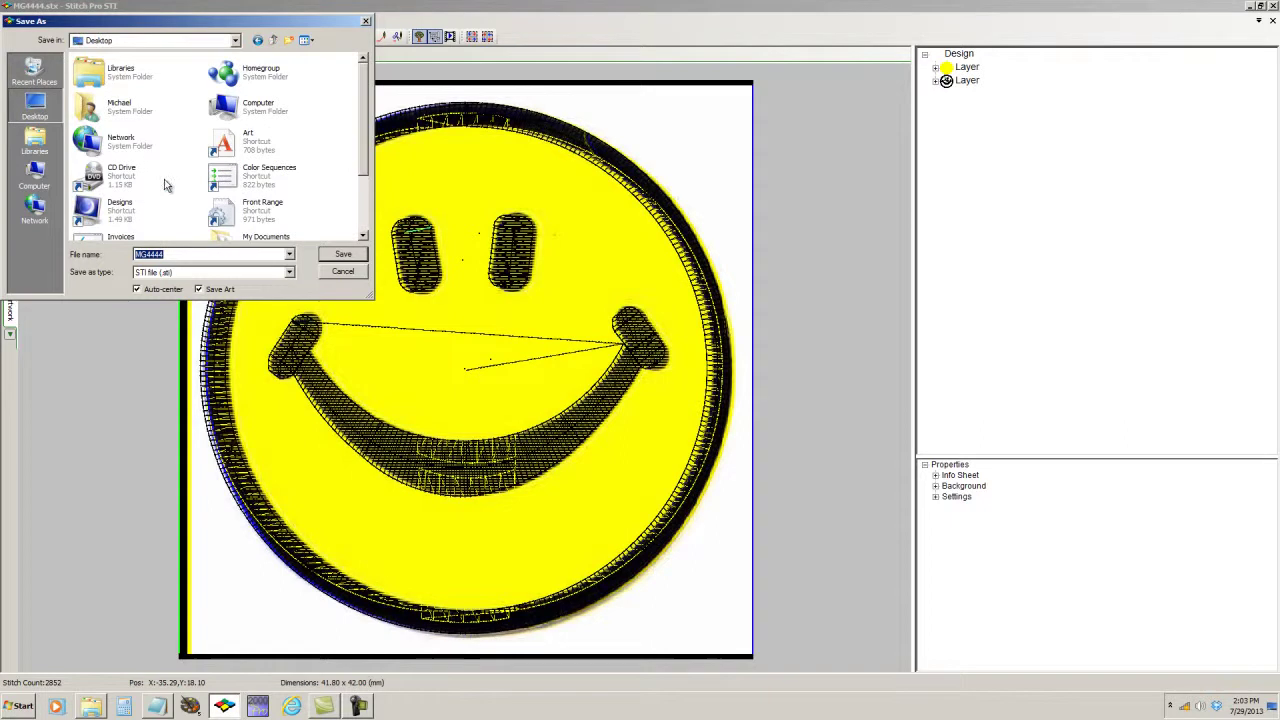
pyautogui.doubleClick(245, 158)
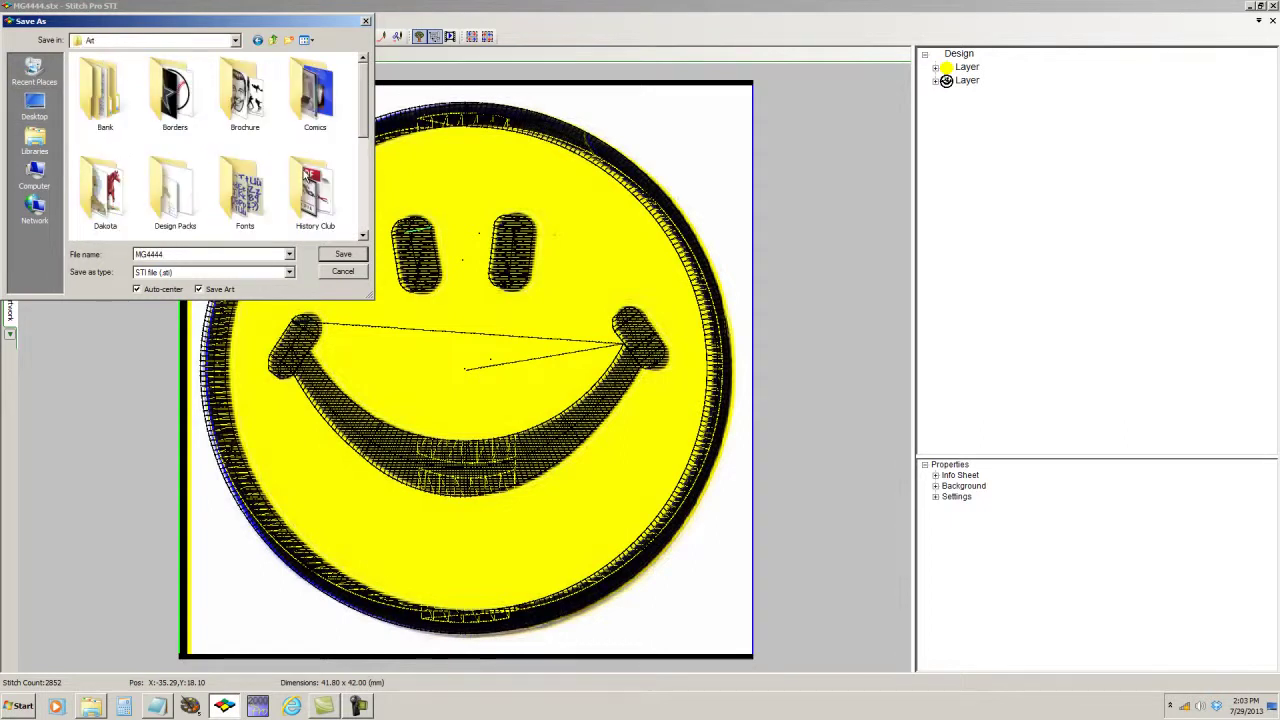
pyautogui.click(343, 254)
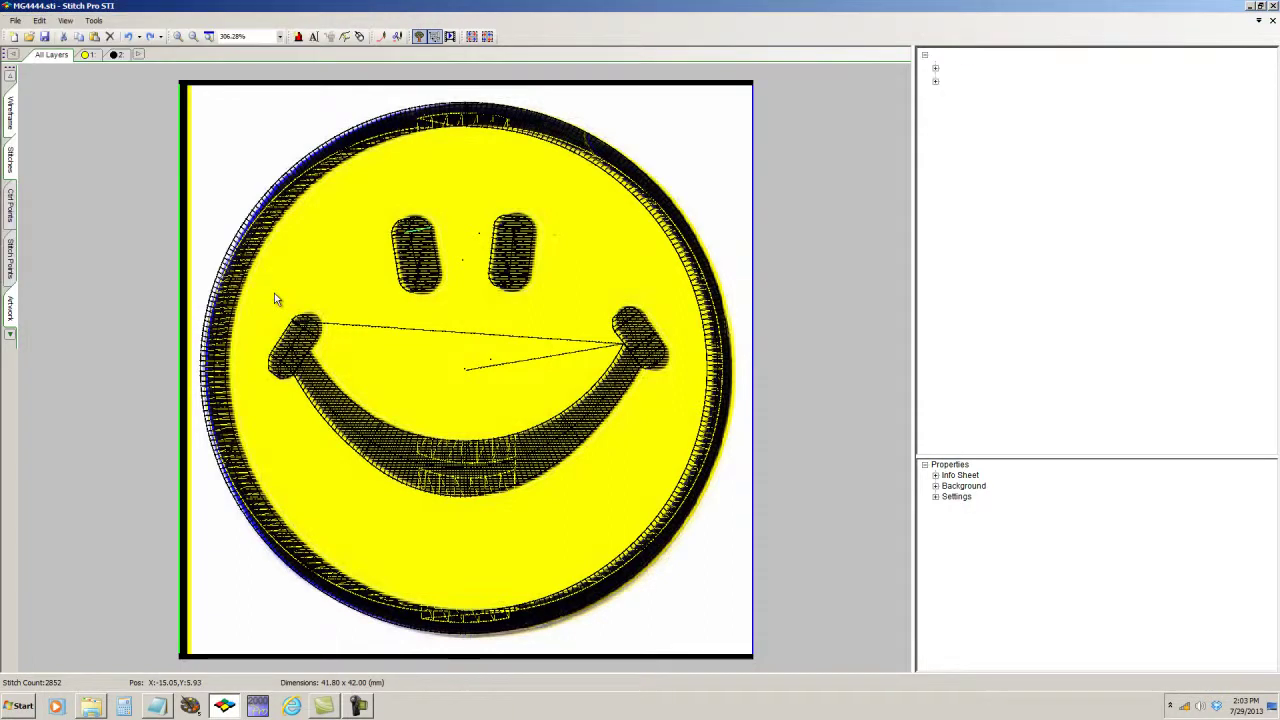
# - Start a Save As of MG4444 with CND file (.cnd) chosen as the type
pyautogui.click(15, 21)
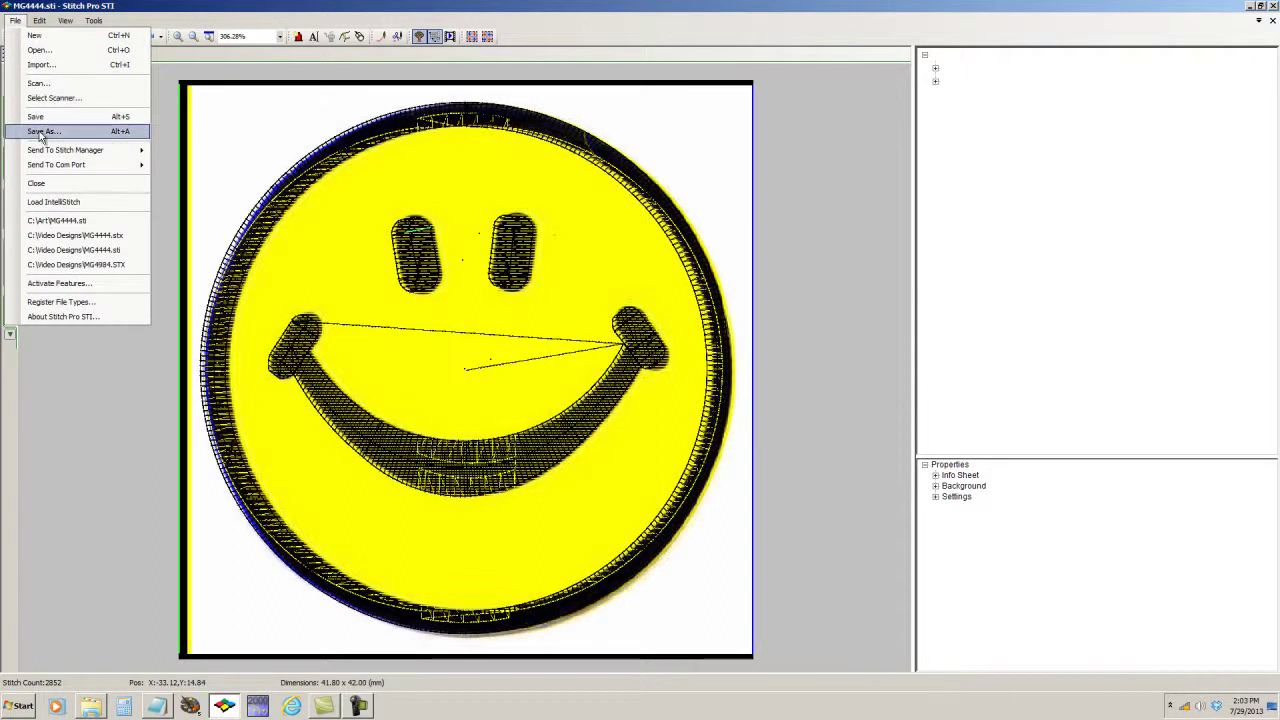
pyautogui.click(42, 133)
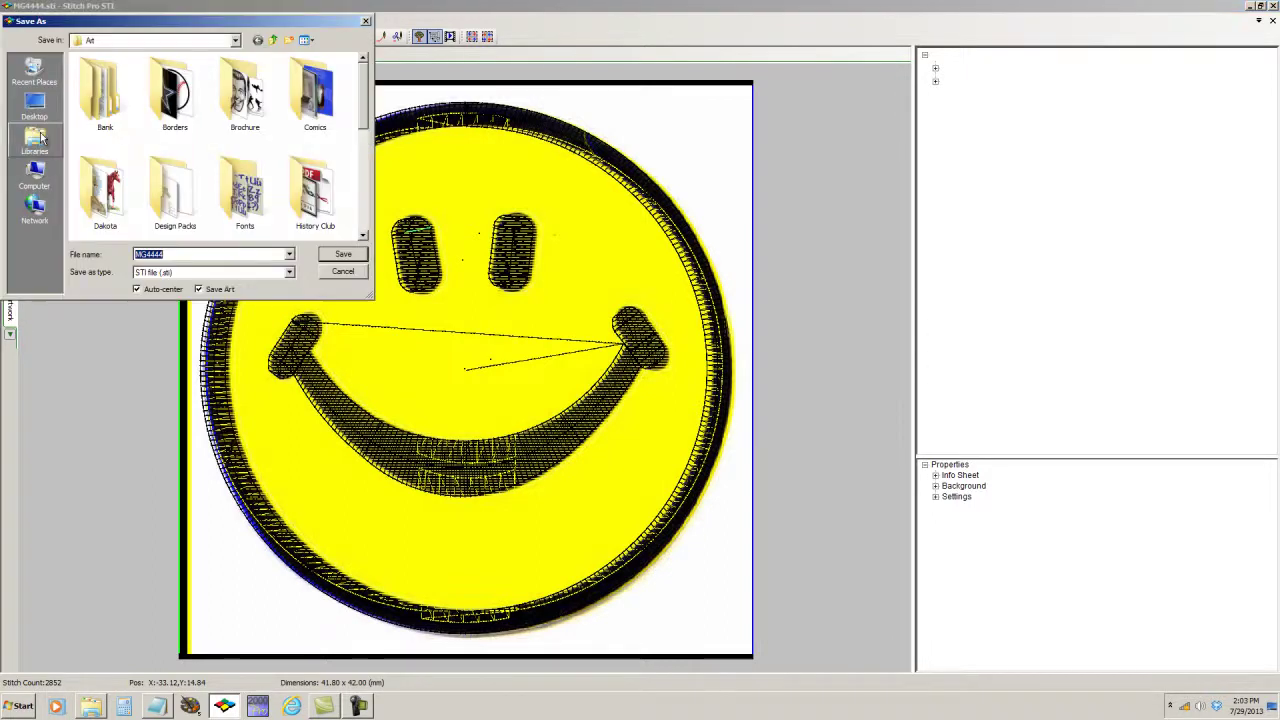
pyautogui.click(185, 274)
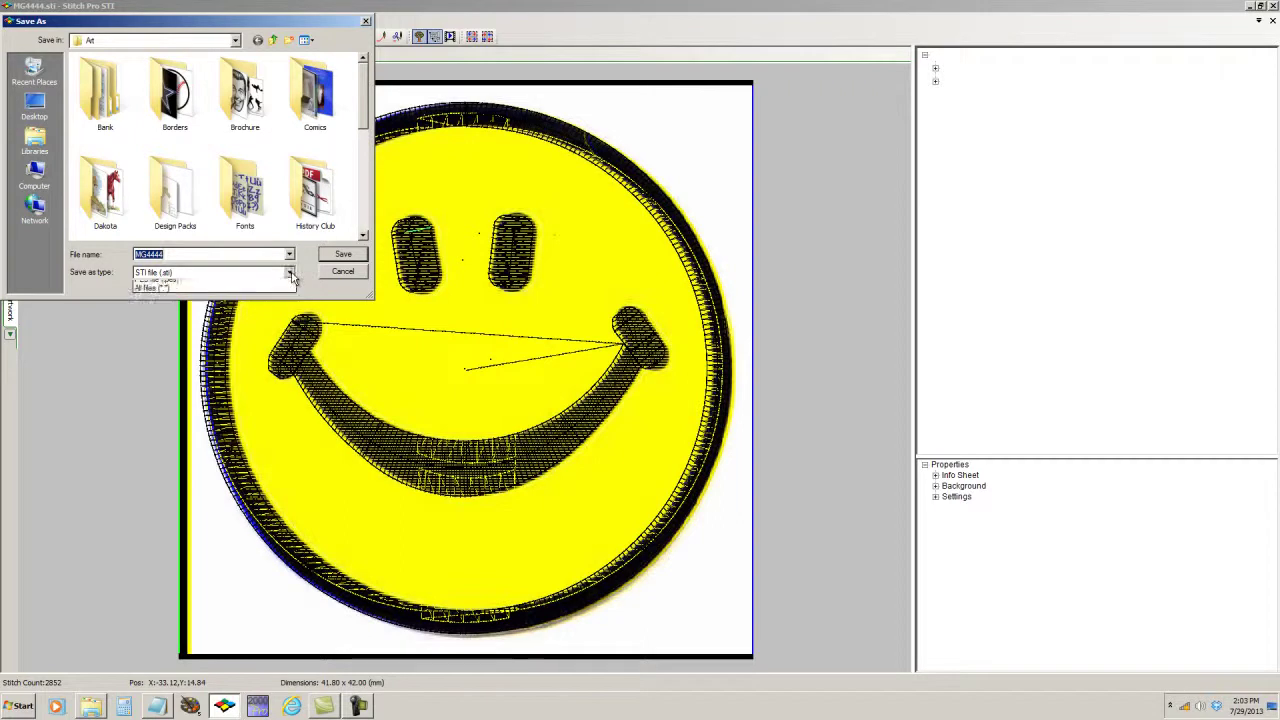
pyautogui.click(162, 293)
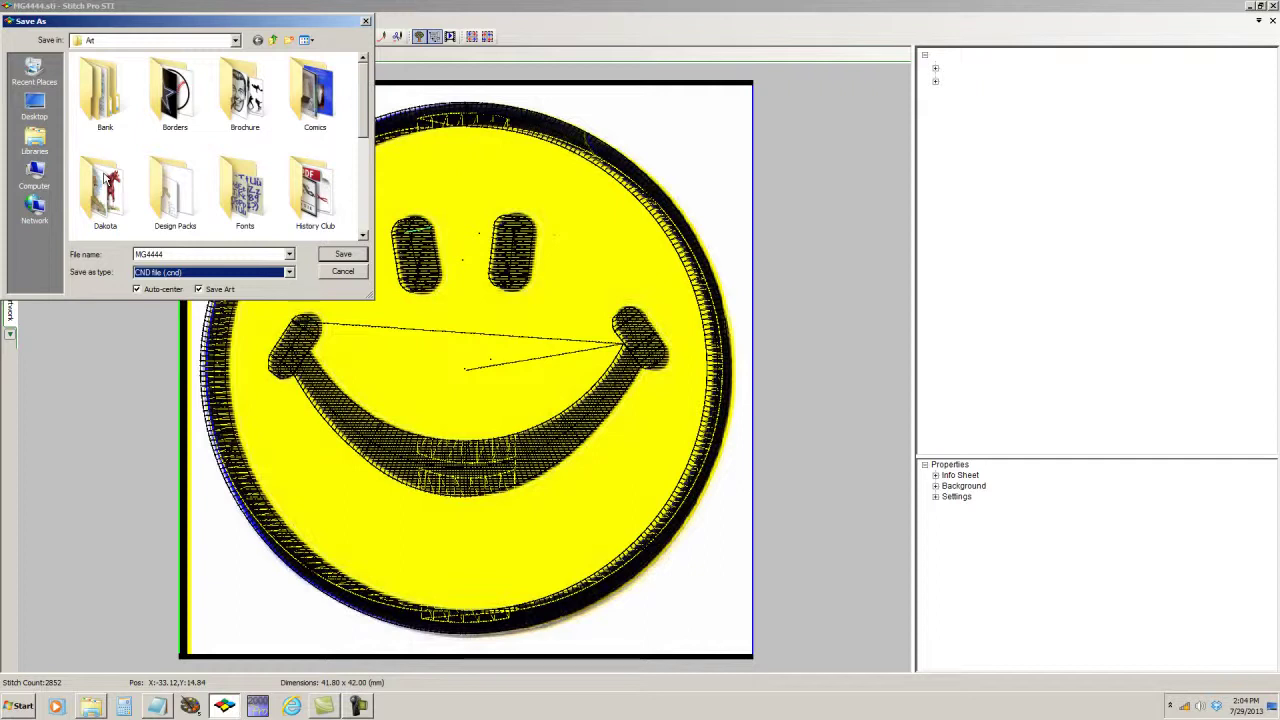
# - Review the STI, CND, STX, DST, EXP, JEF and PES save formats, then cancel saving
pyautogui.click(290, 274)
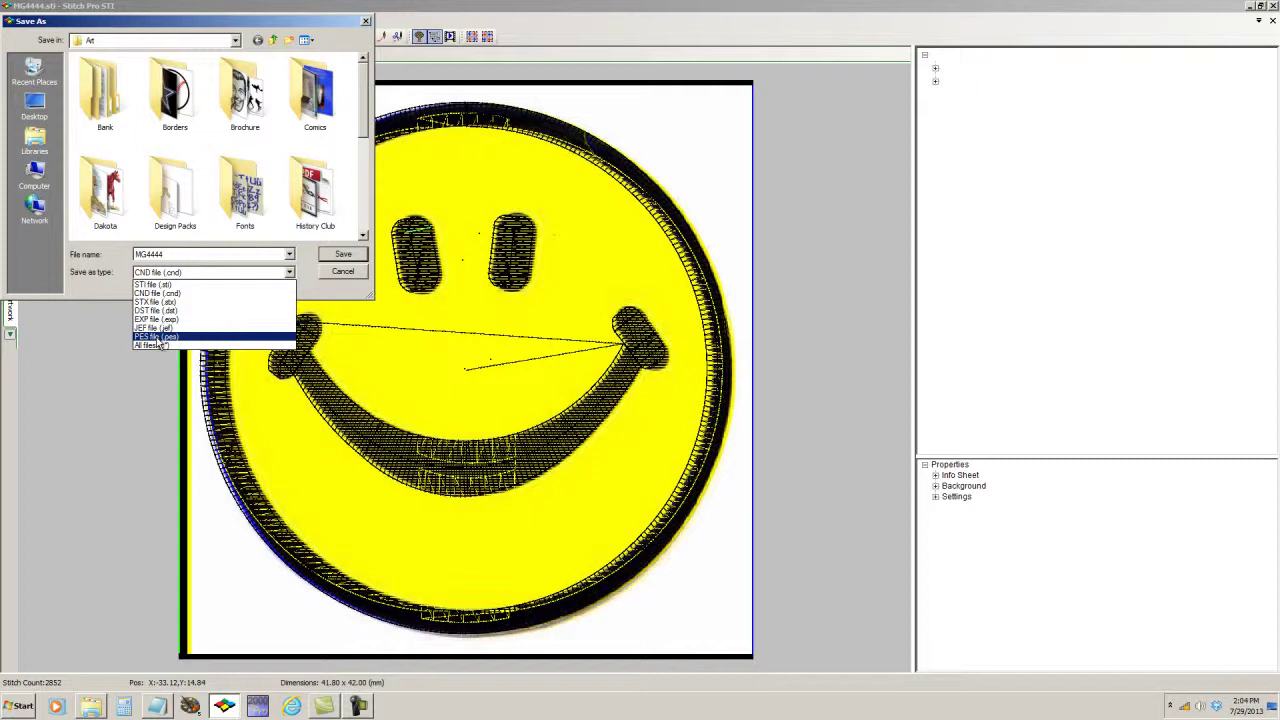
pyautogui.click(342, 276)
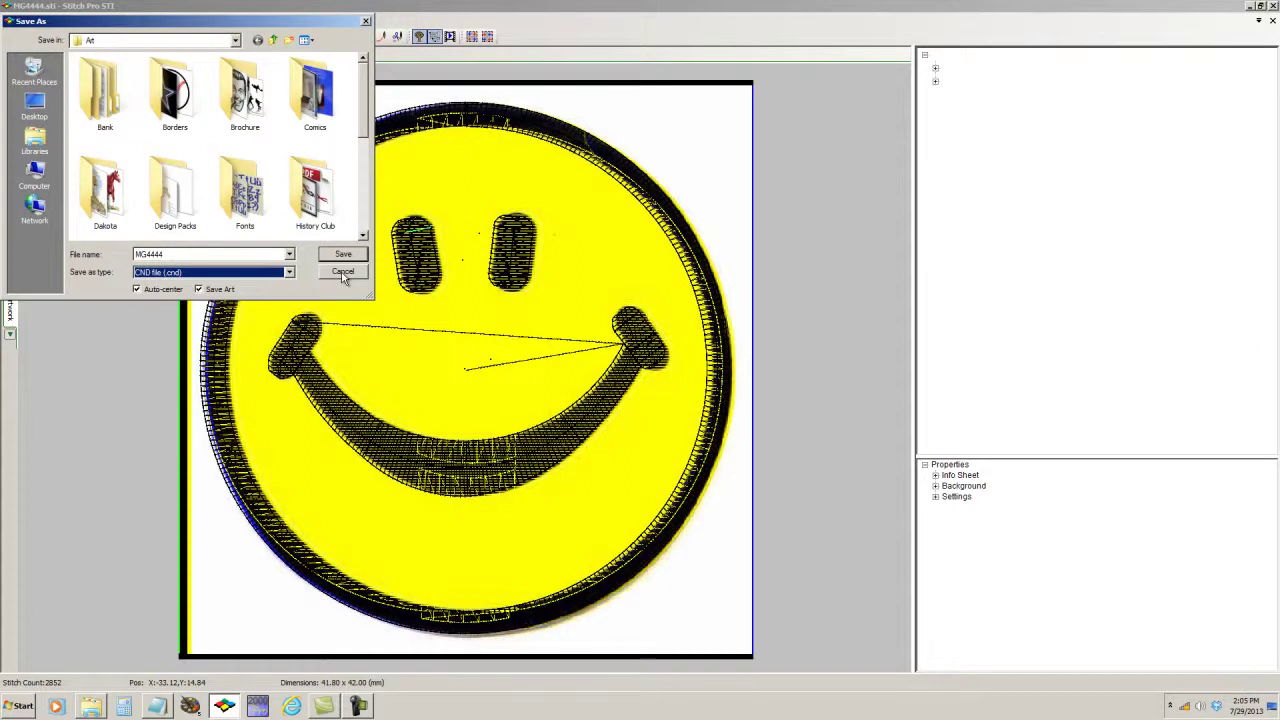
pyautogui.click(342, 276)
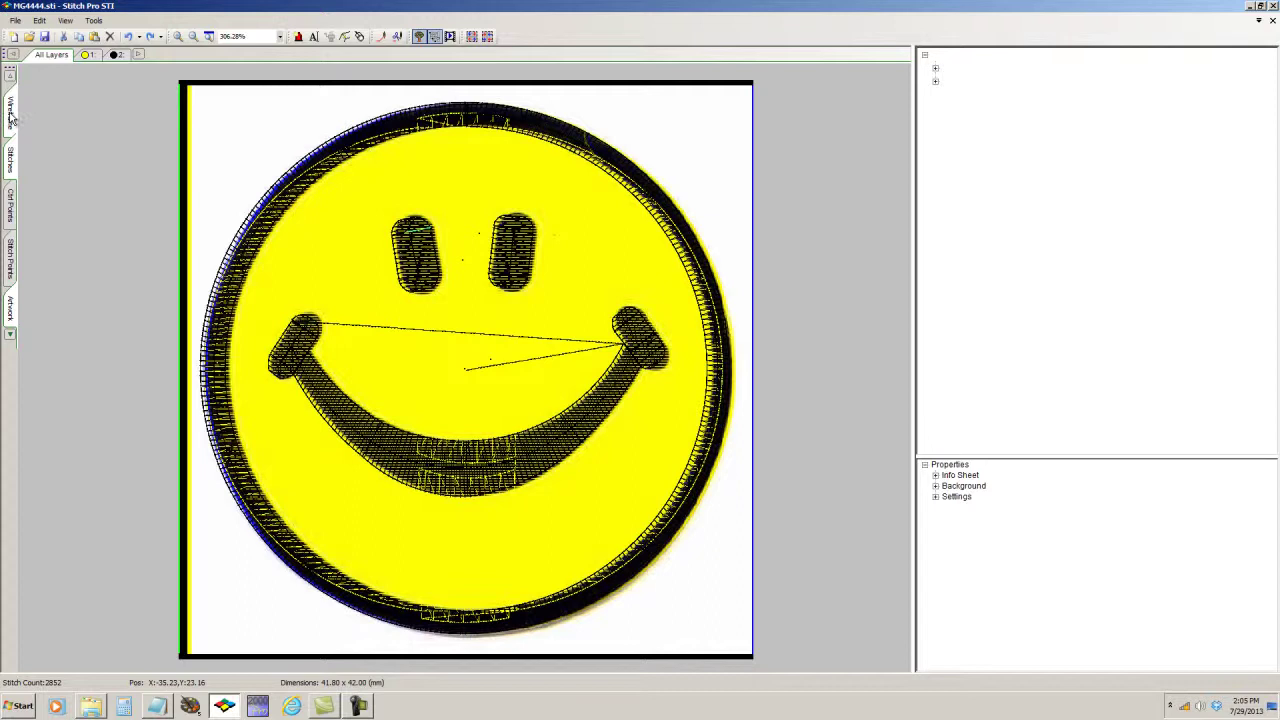
# - Switch to Stitches view and turn off the yellow smiley artwork background
pyautogui.click(12, 118)
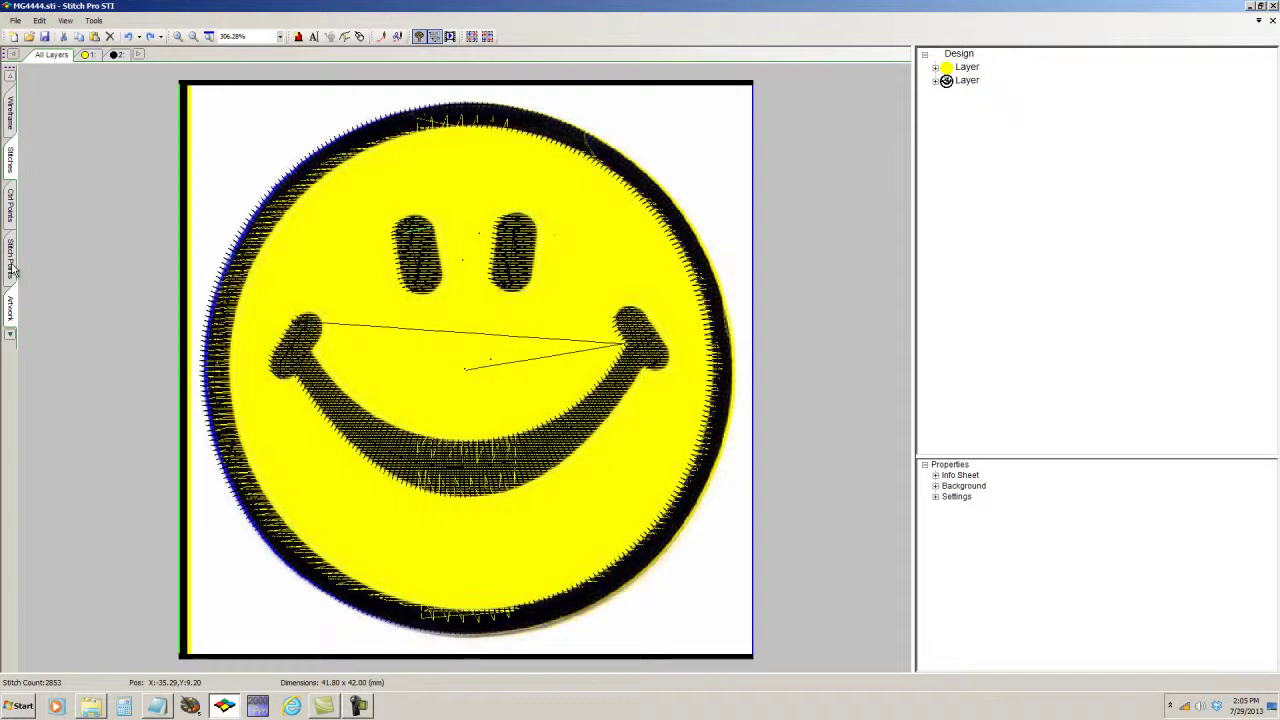
pyautogui.click(10, 316)
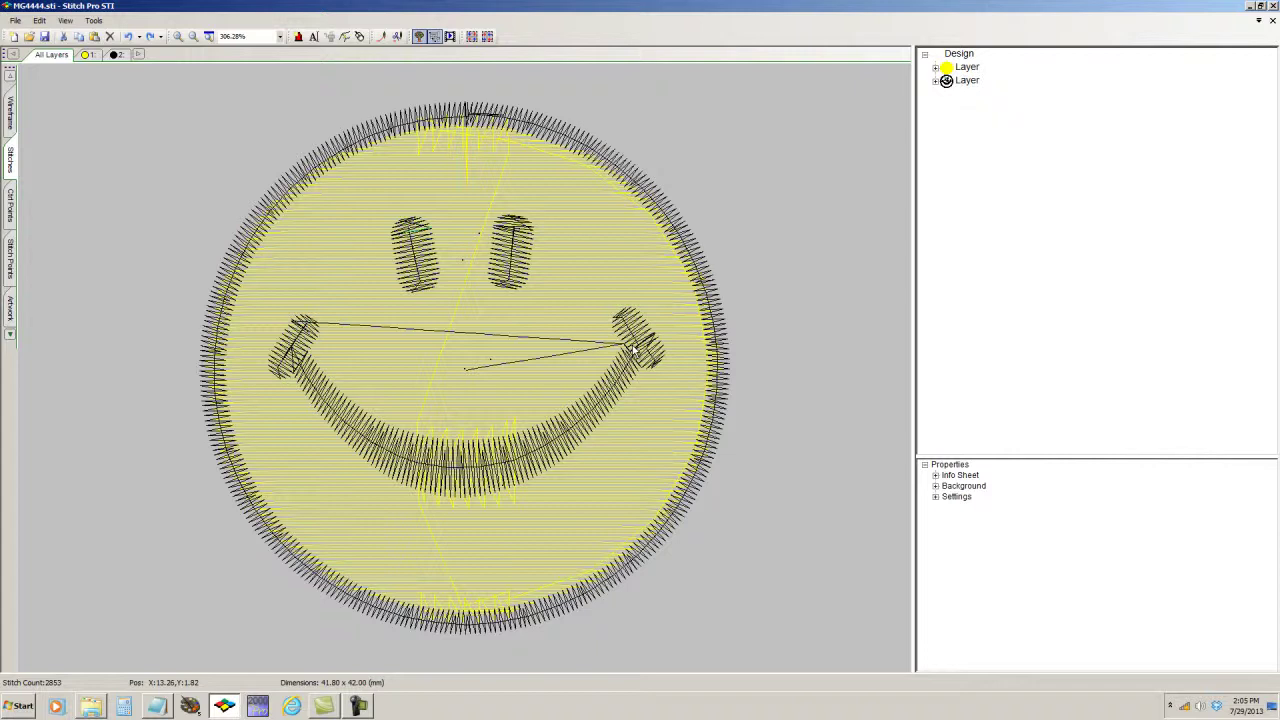
# - Display the smiley as outlines with control points shown on every shape
pyautogui.click(11, 112)
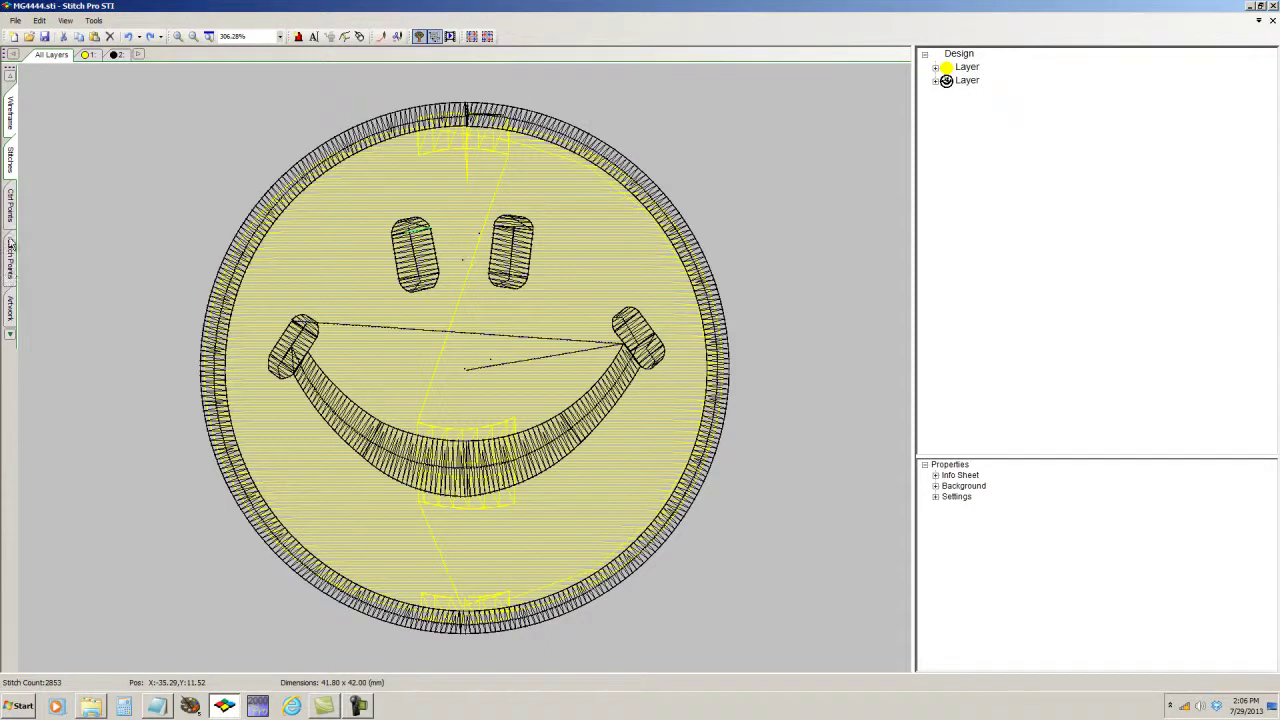
pyautogui.click(11, 165)
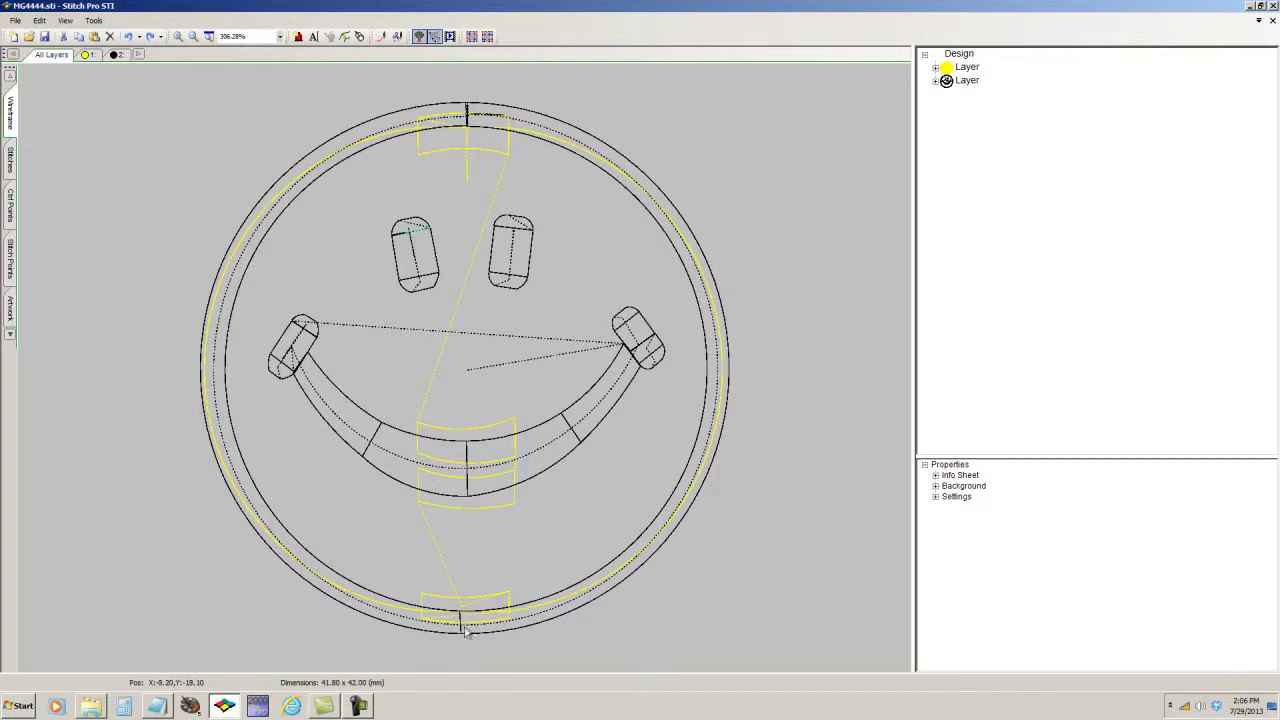
pyautogui.click(10, 210)
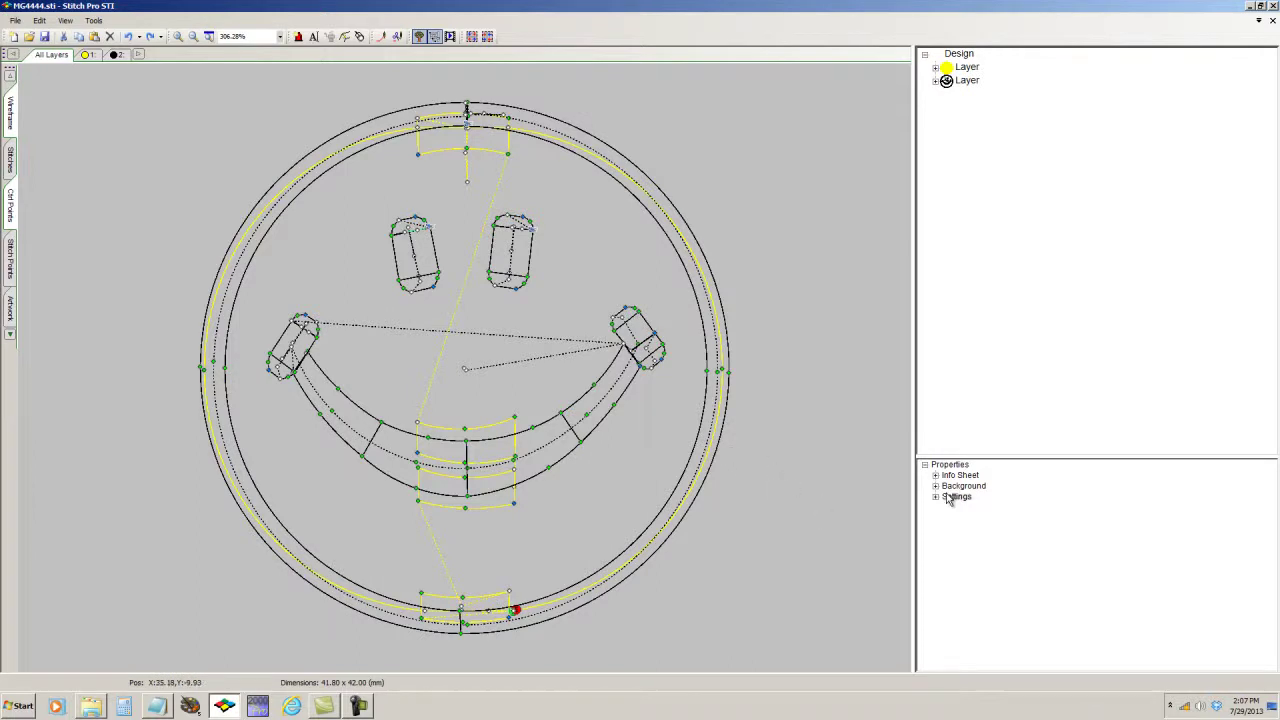
pyautogui.click(950, 497)
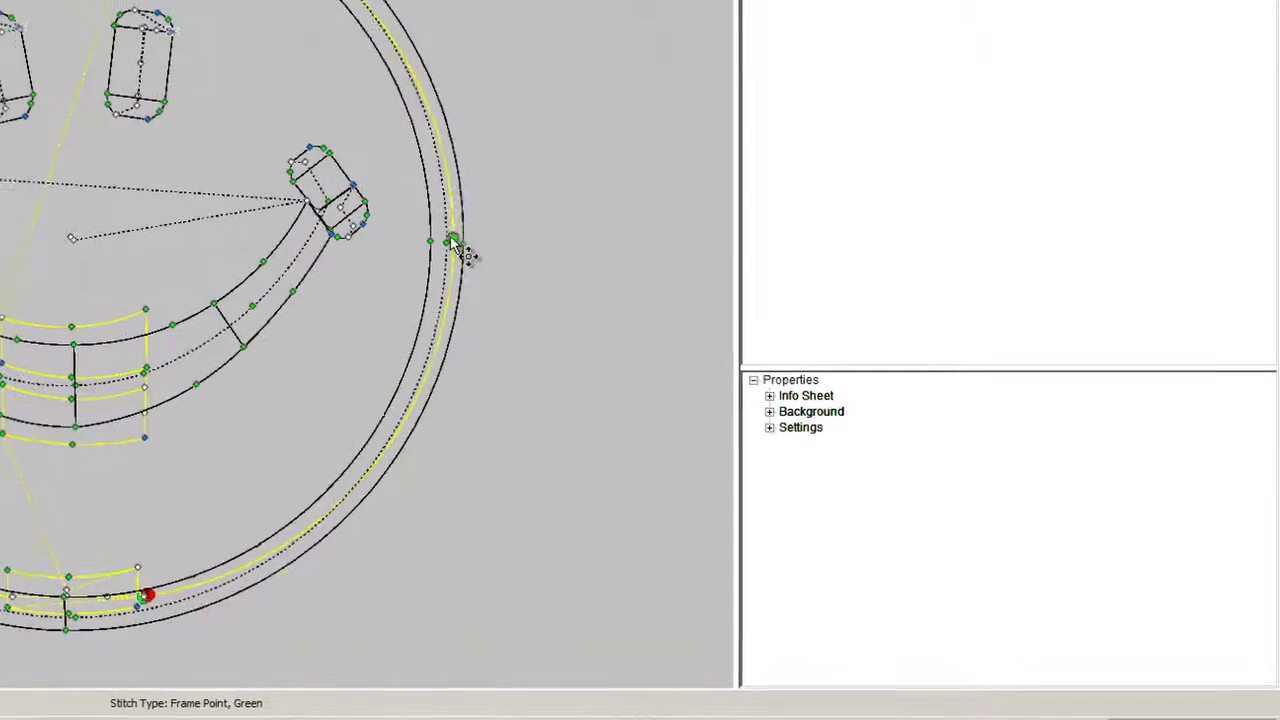
# - Enlarge the outer circle and drag four border stitch points out past its top-left edge
pyautogui.moveTo(452, 243)
pyautogui.mouseDown()
pyautogui.moveTo(594, 183)
pyautogui.moveTo(448, 237)
pyautogui.mouseUp()
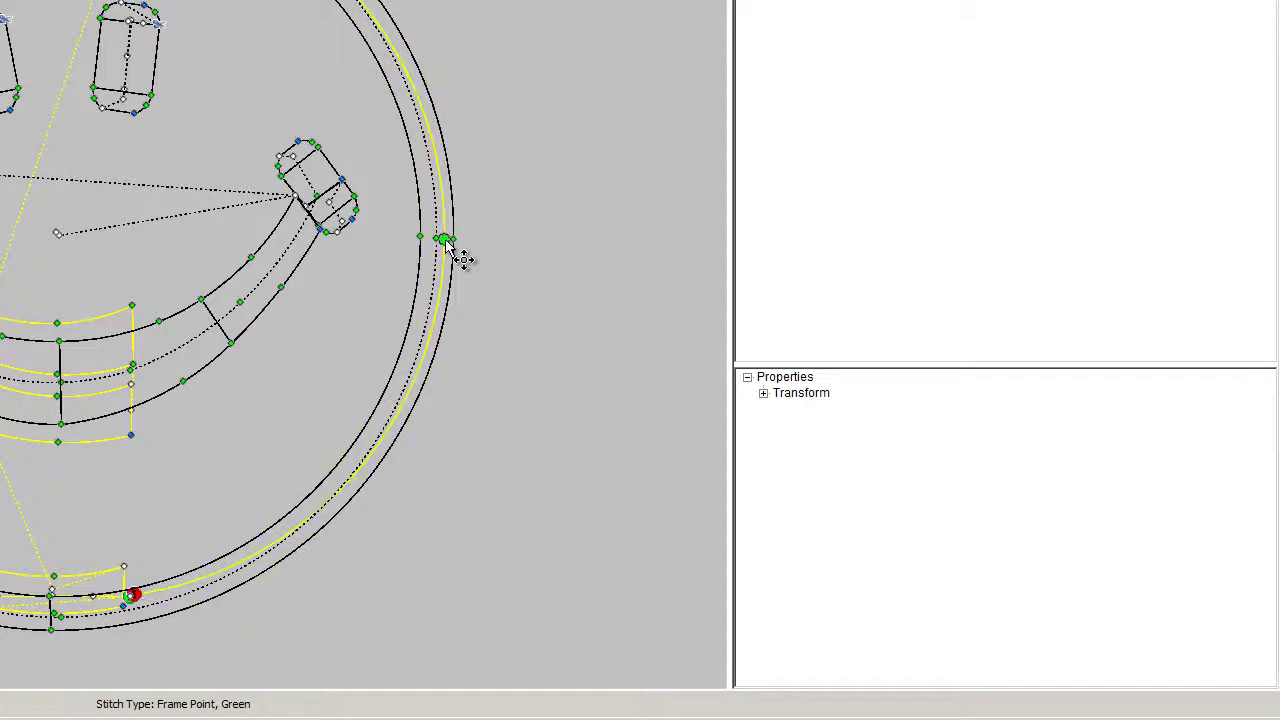
pyautogui.moveTo(446, 241)
pyautogui.mouseDown()
pyautogui.moveTo(568, 246)
pyautogui.moveTo(453, 248)
pyautogui.mouseUp()
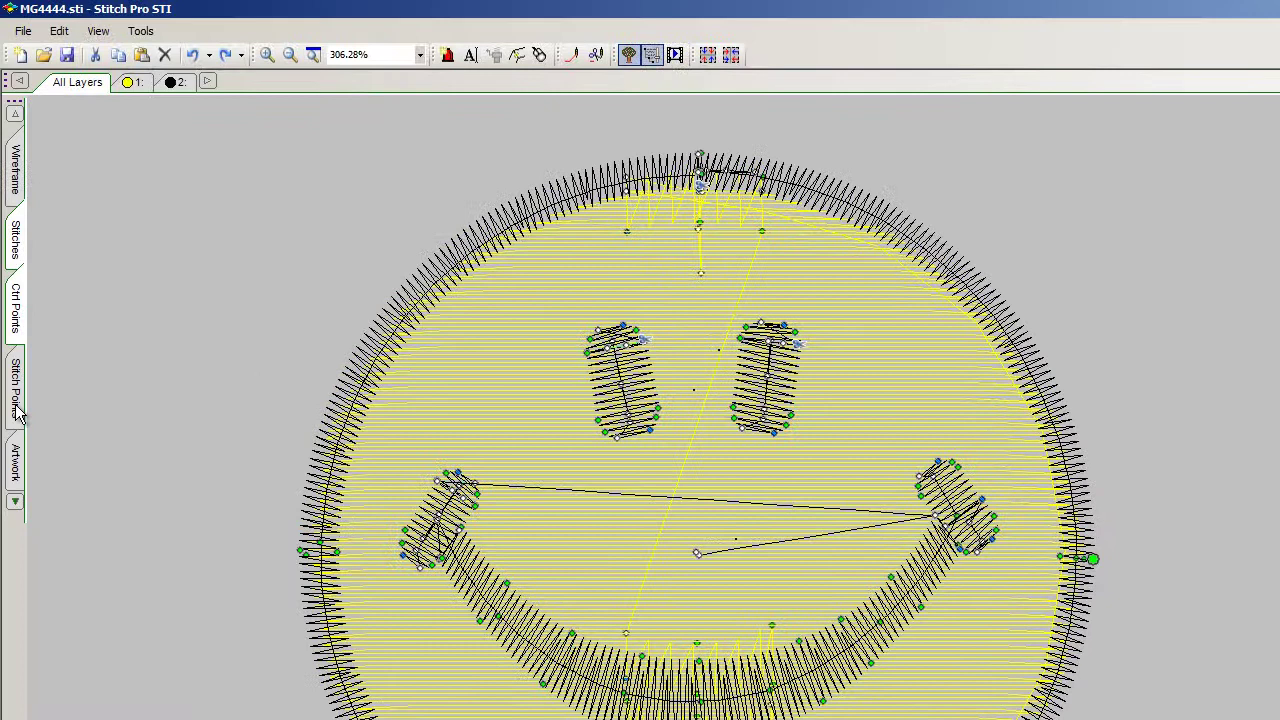
pyautogui.click(15, 395)
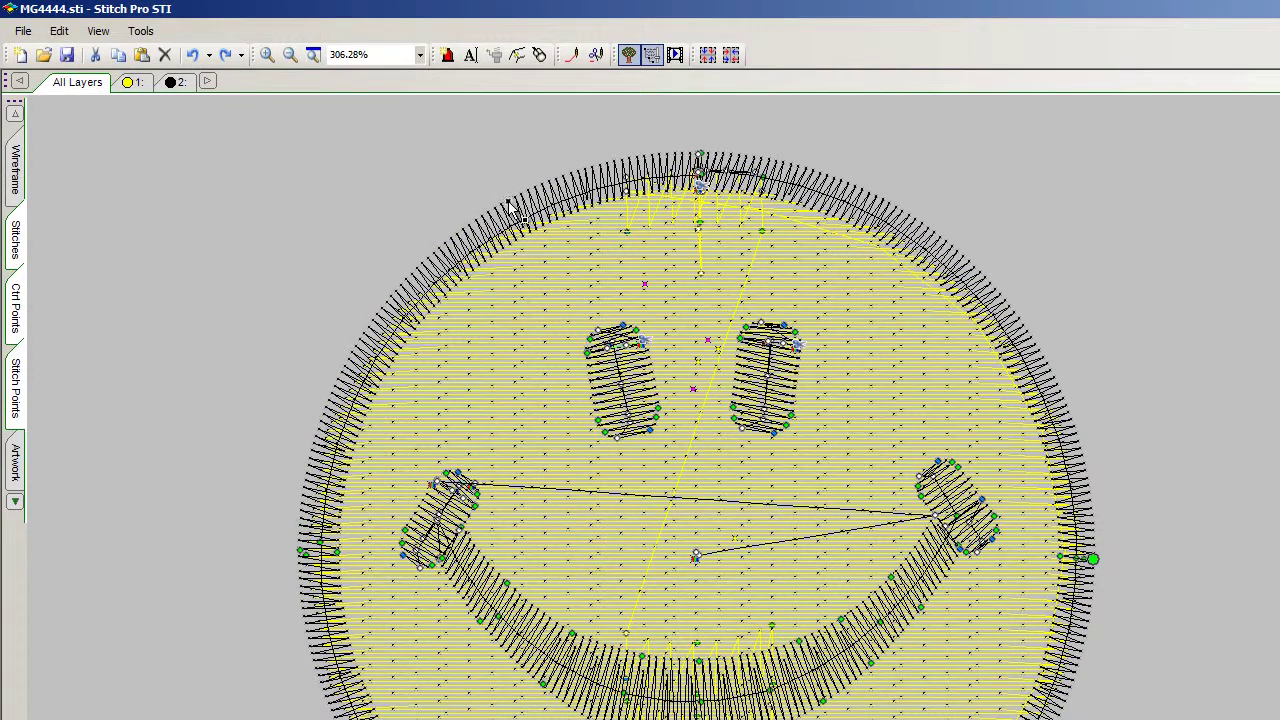
pyautogui.moveTo(510, 207); pyautogui.dragTo(487, 160)
pyautogui.moveTo(502, 208); pyautogui.dragTo(480, 163)
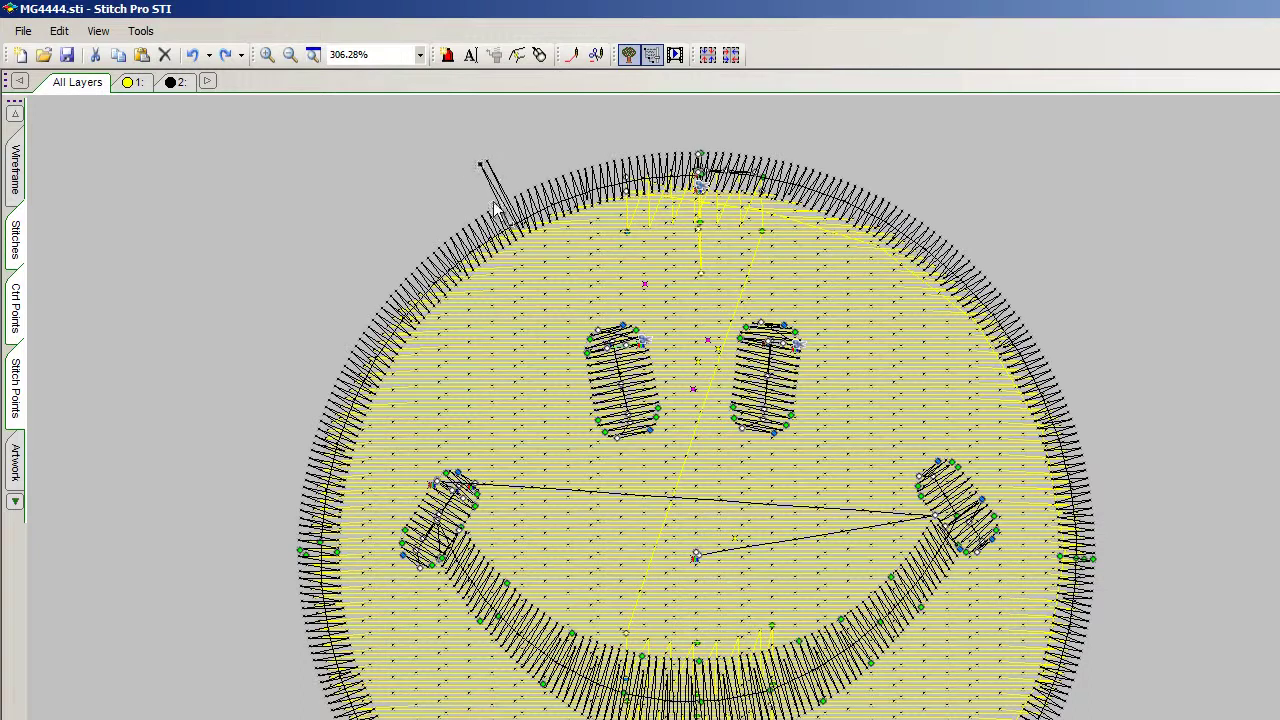
pyautogui.moveTo(503, 230); pyautogui.dragTo(470, 168)
pyautogui.moveTo(494, 212); pyautogui.dragTo(460, 177)
# - Open the P51.DST Mustang file from C:\Video Designs
pyautogui.click(22, 31)
pyautogui.click(55, 76)
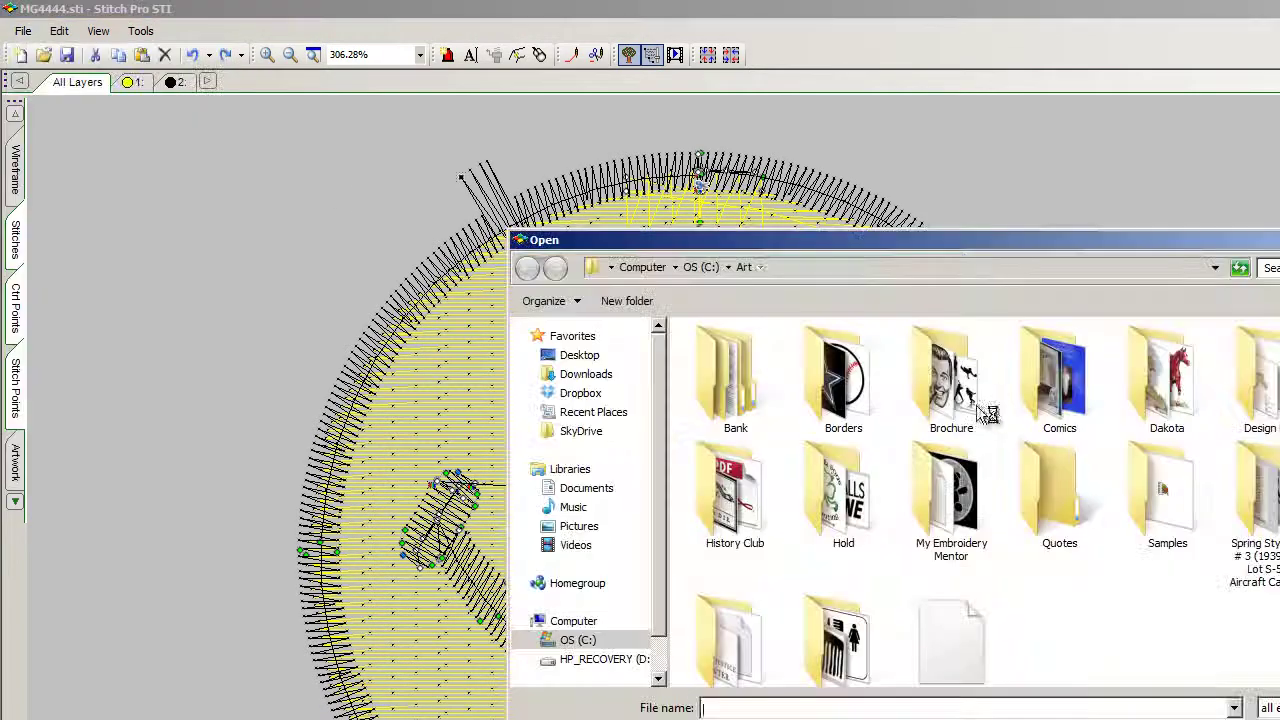
pyautogui.click(570, 641)
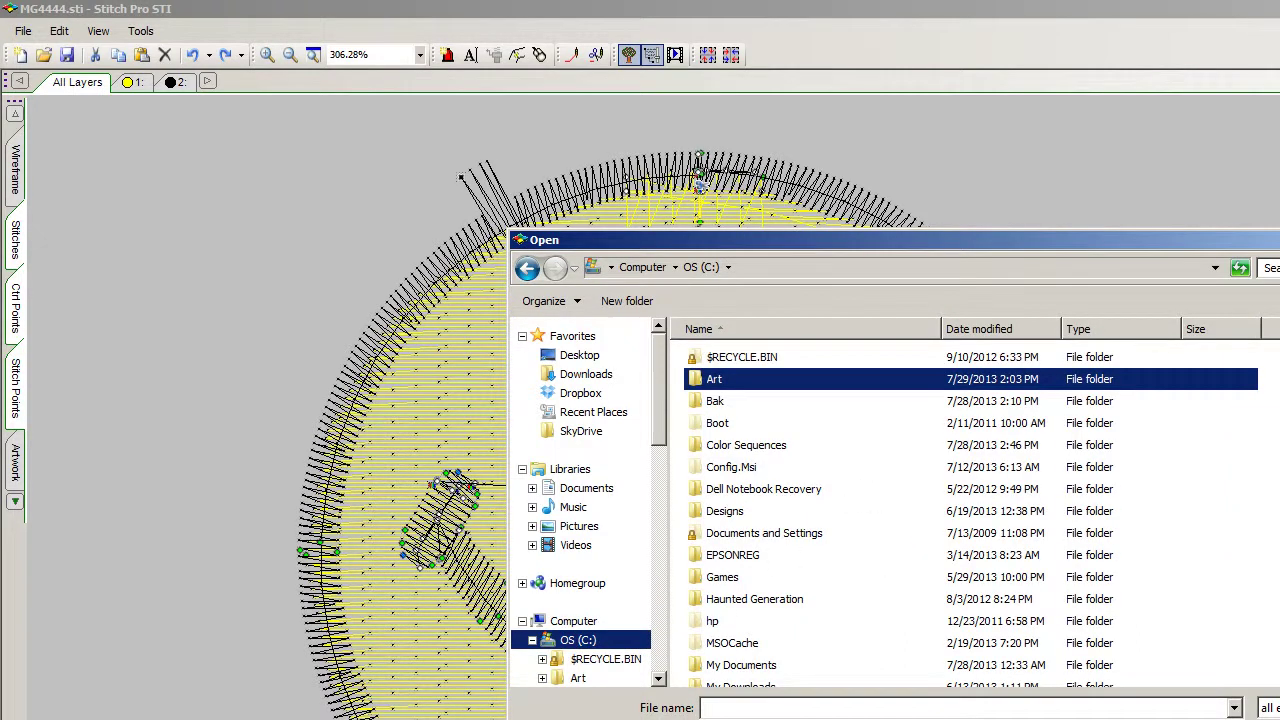
pyautogui.press('Escape')
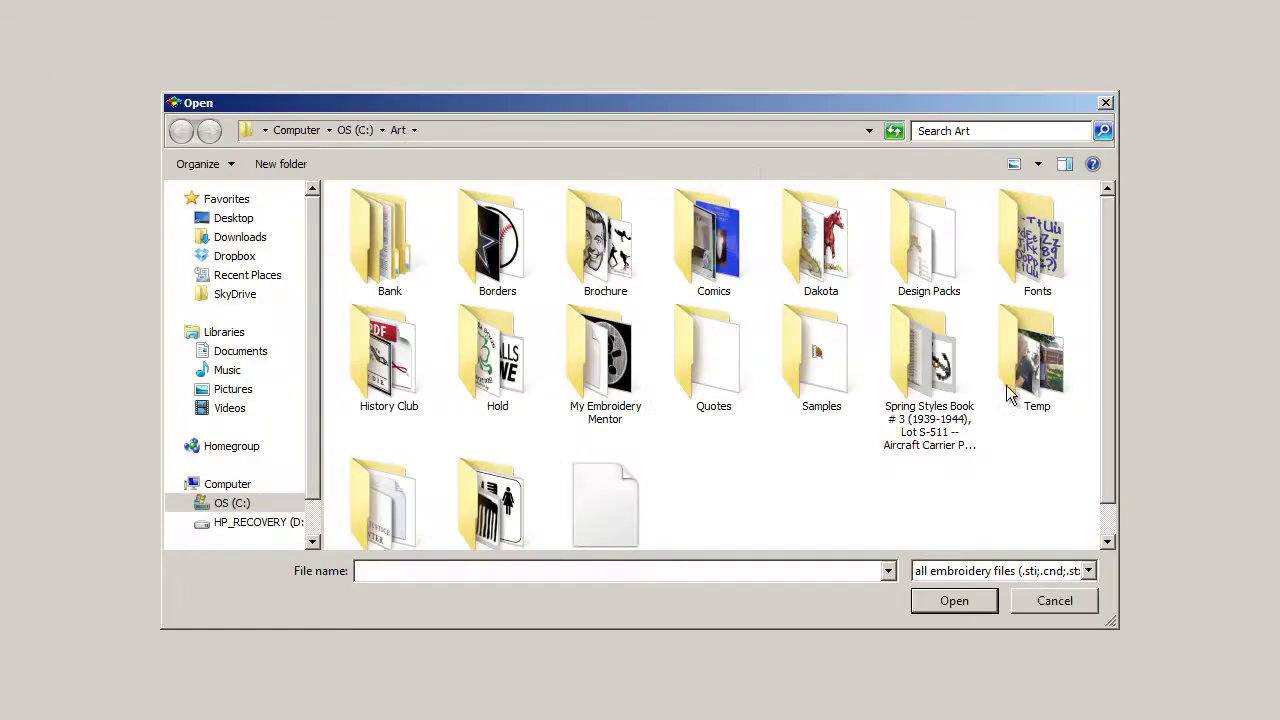
pyautogui.click(232, 503)
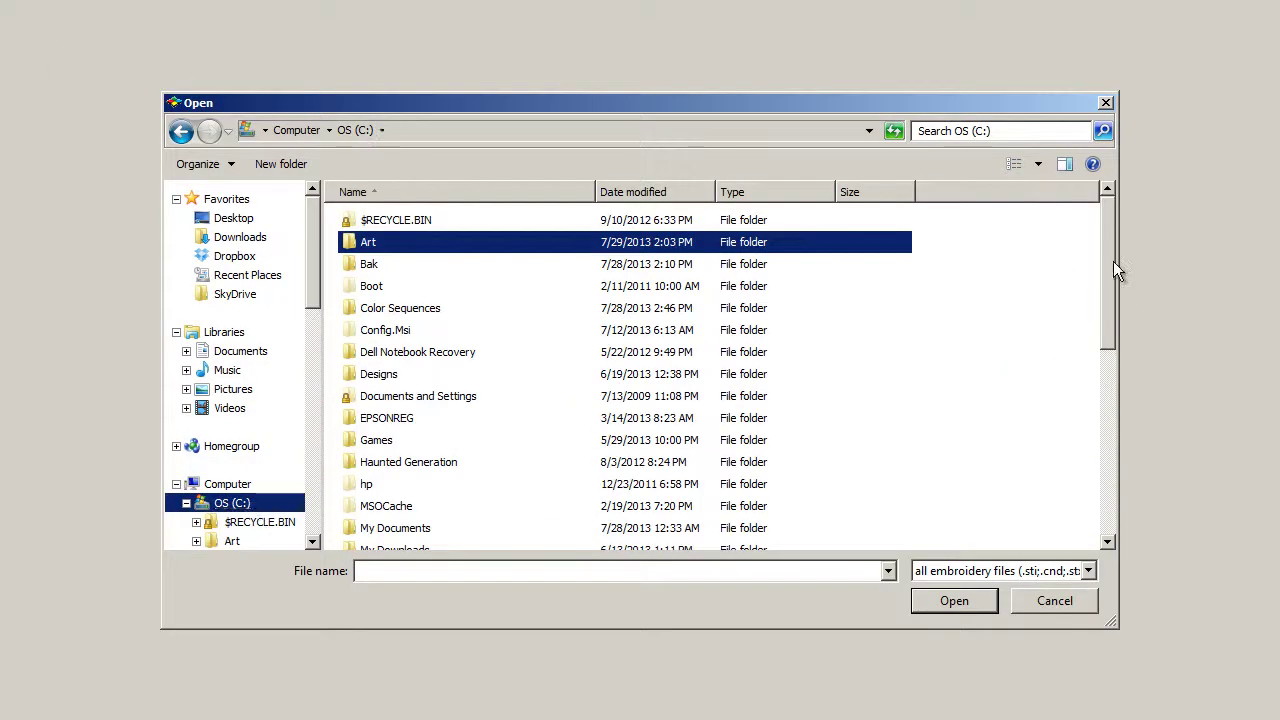
pyautogui.moveTo(1113, 261); pyautogui.dragTo(1119, 460)
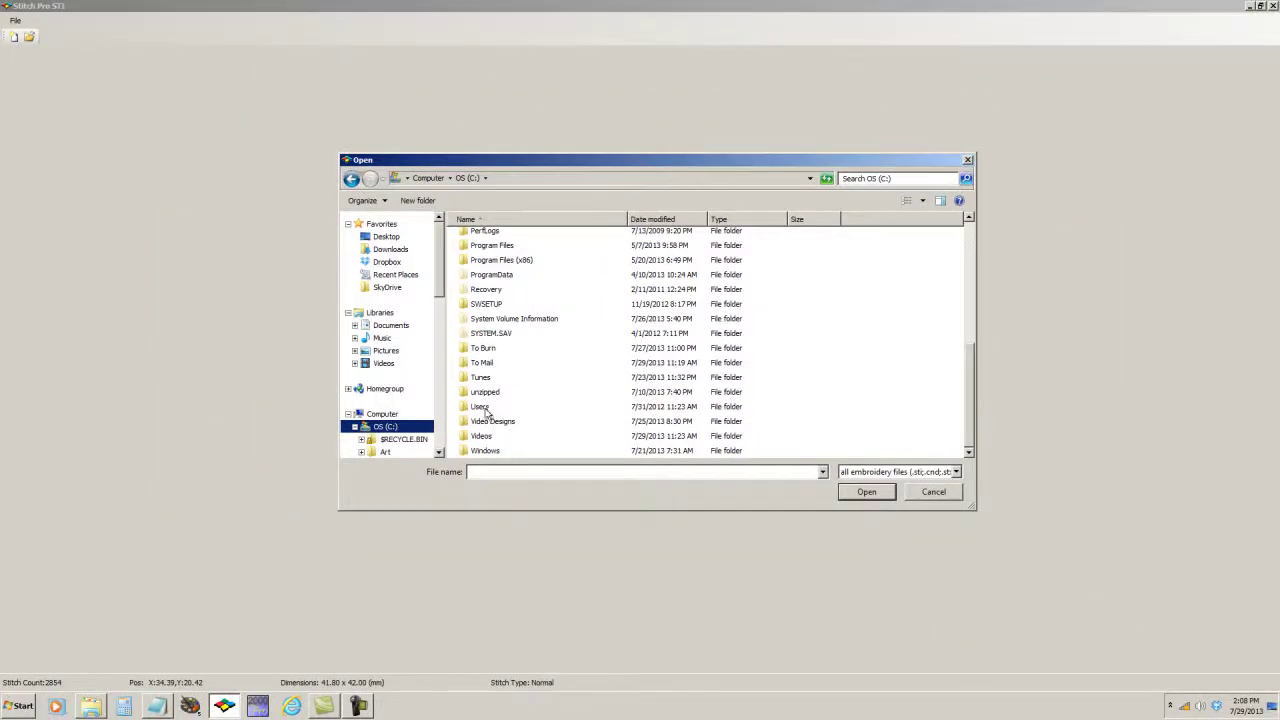
pyautogui.doubleClick(489, 423)
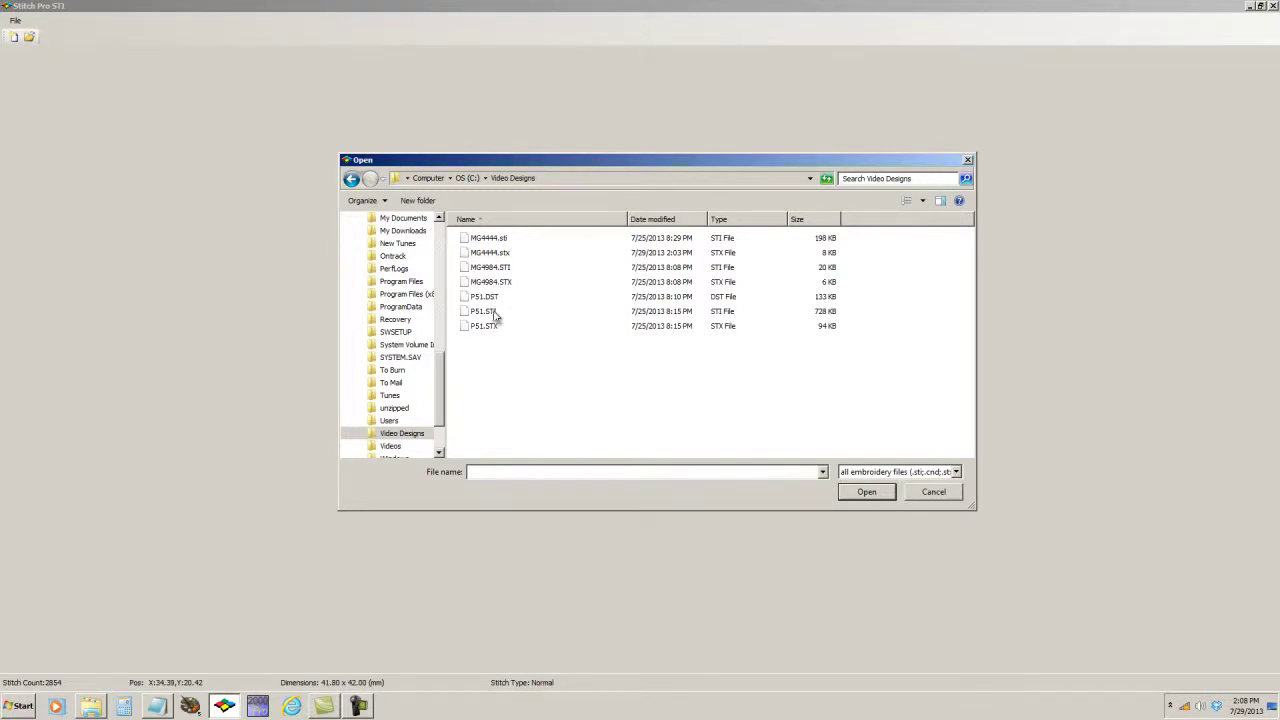
pyautogui.click(490, 298)
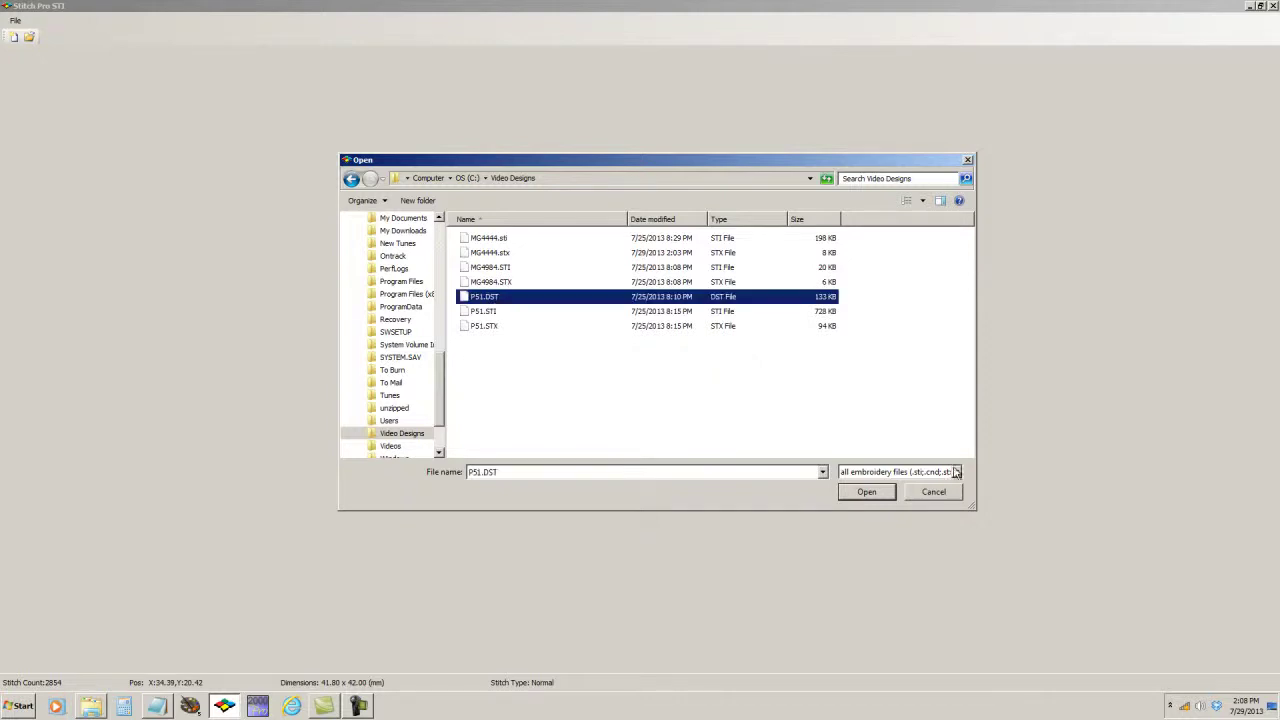
pyautogui.click(866, 492)
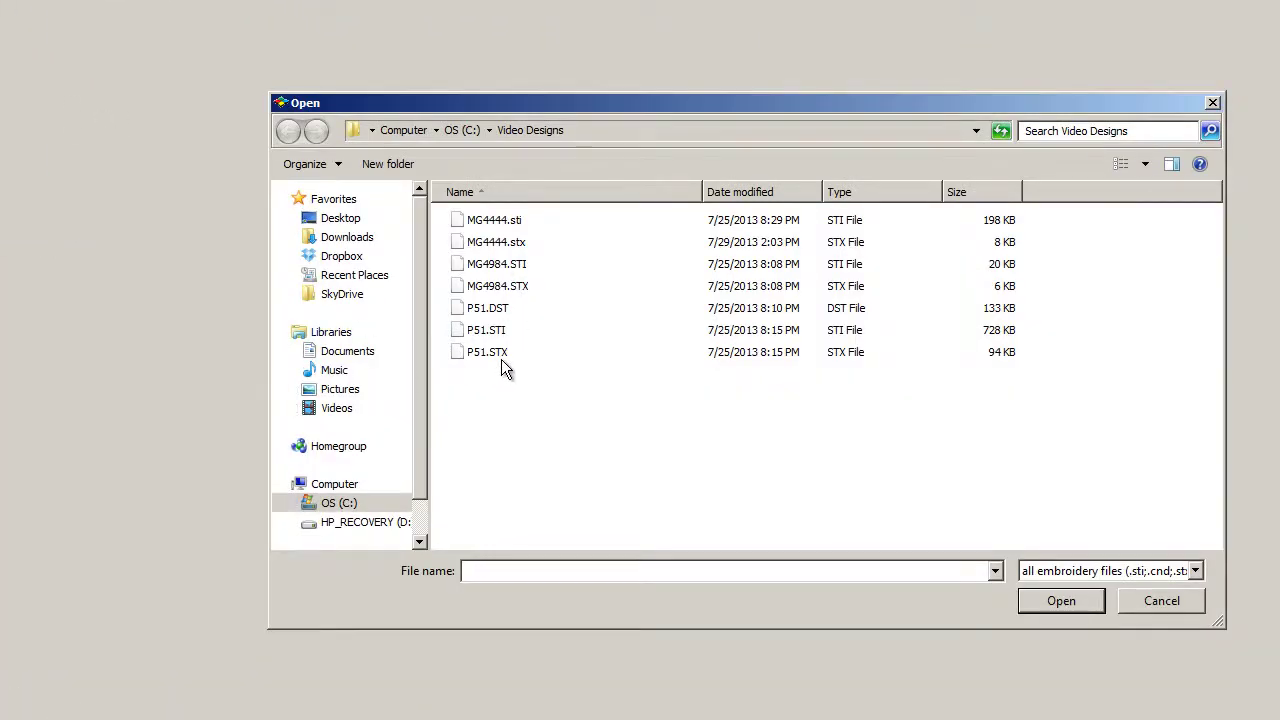
# - Open P51.STX, the P-51 Mustang design with 45697 stitches at 229.00 x 178.20 mm
pyautogui.click(497, 355)
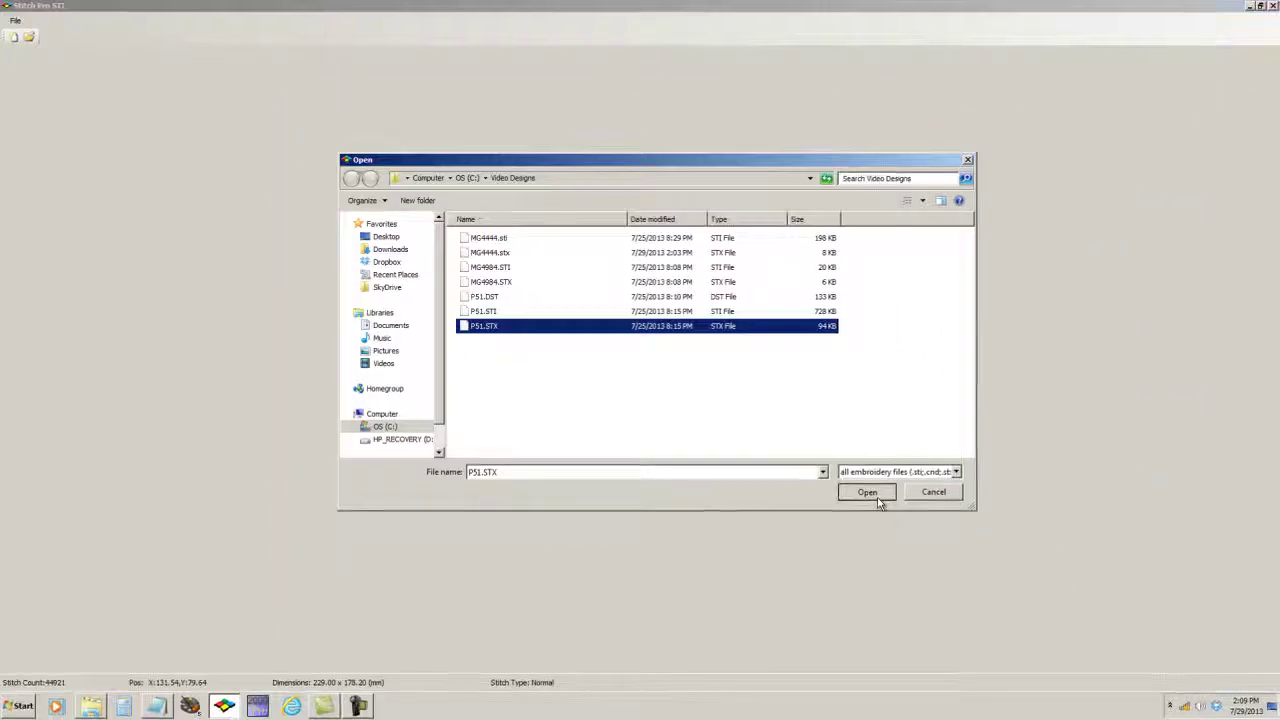
pyautogui.click(879, 501)
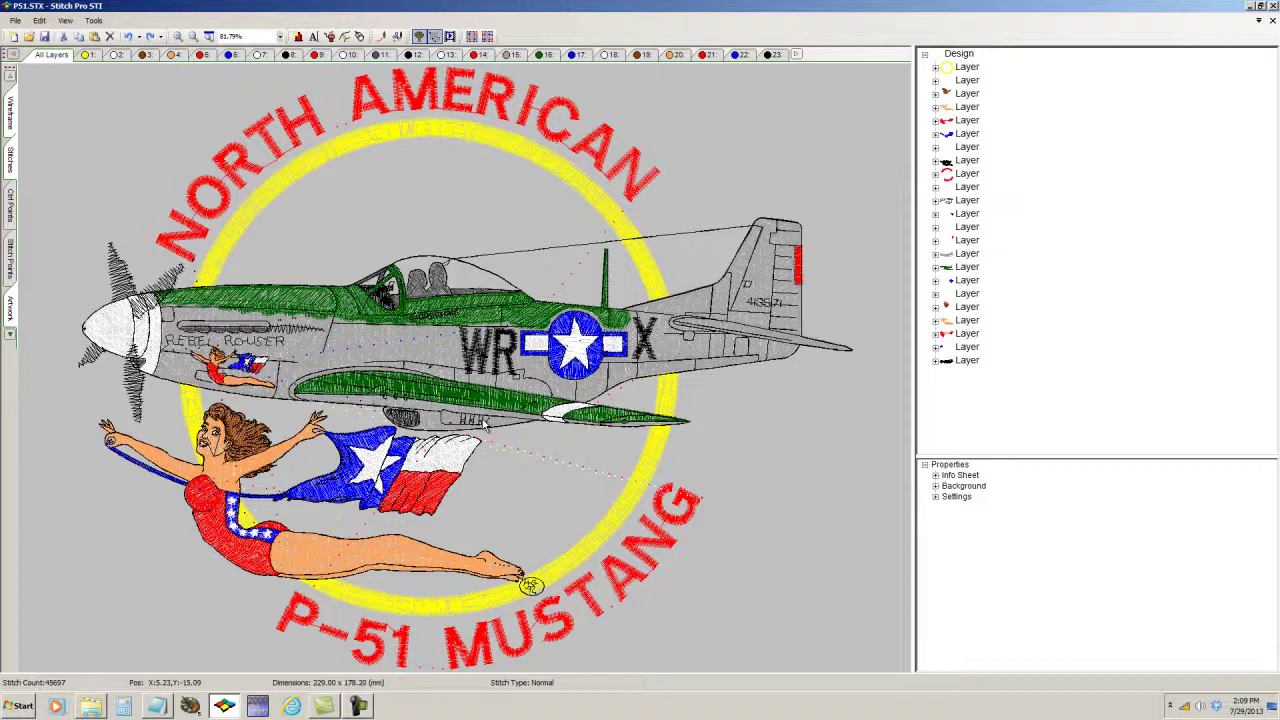
# - Close the P-51 Mustang design and reopen MG4444.sti from the Video Designs folder
pyautogui.click(1272, 20)
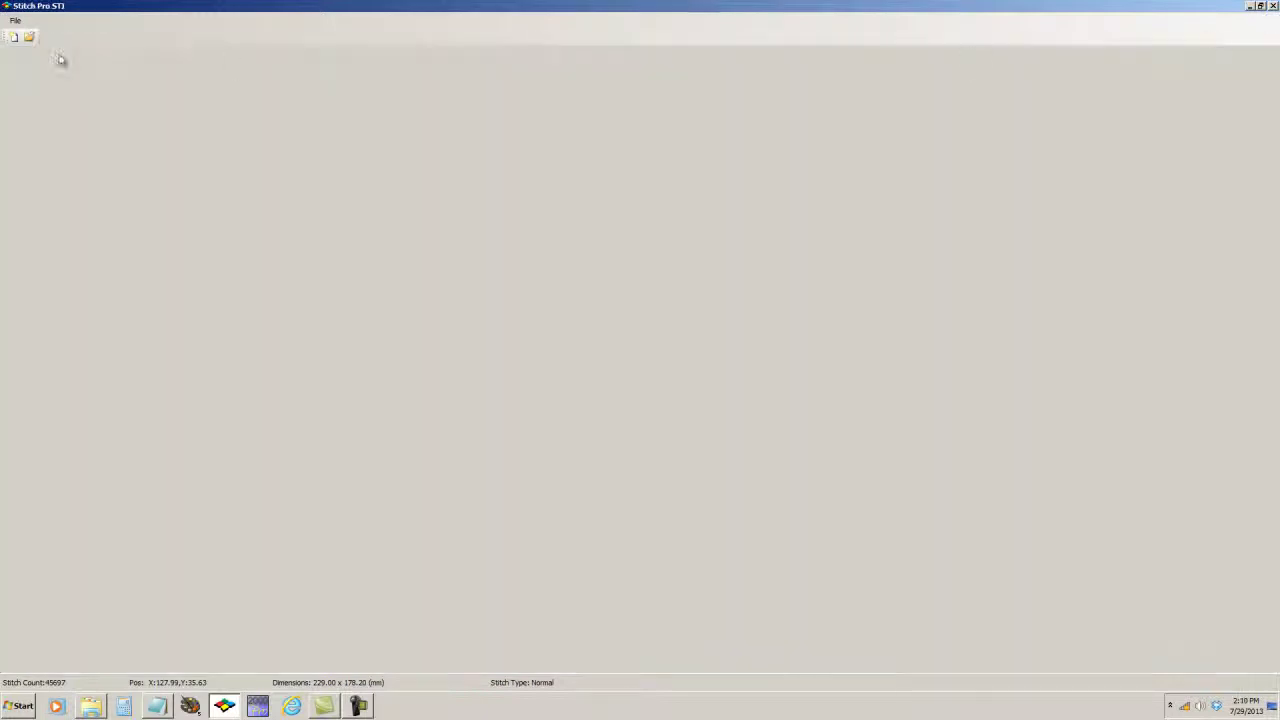
pyautogui.click(15, 20)
pyautogui.click(30, 48)
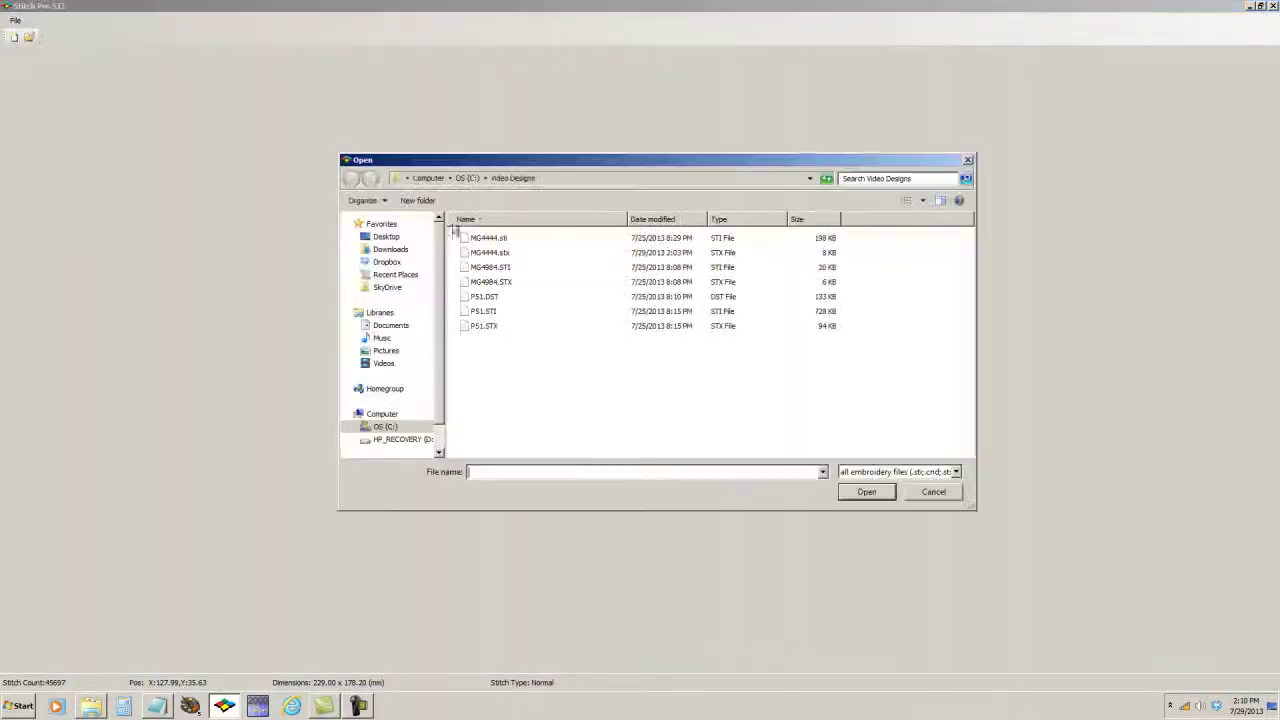
pyautogui.click(503, 242)
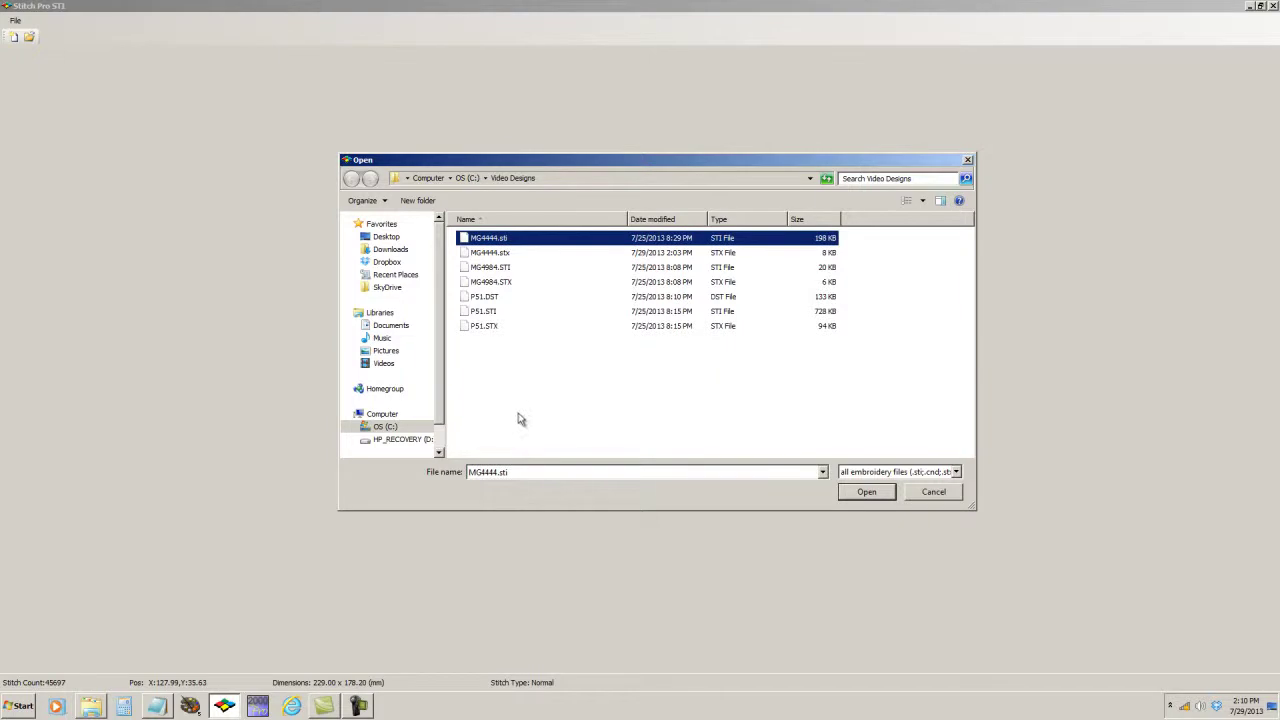
pyautogui.click(872, 492)
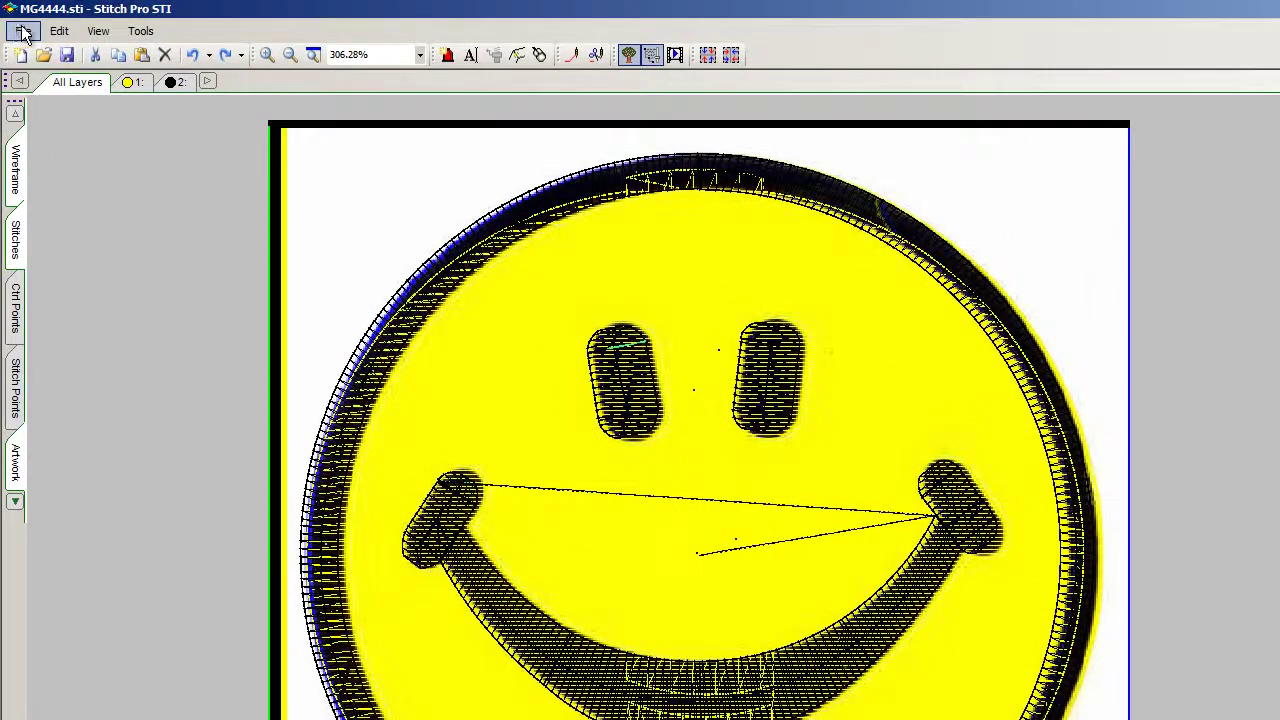
# - In Save As for MG4444, review the STI, CND, STX, DST, EXP, JEF and PES formats, keeping STI
pyautogui.click(15, 20)
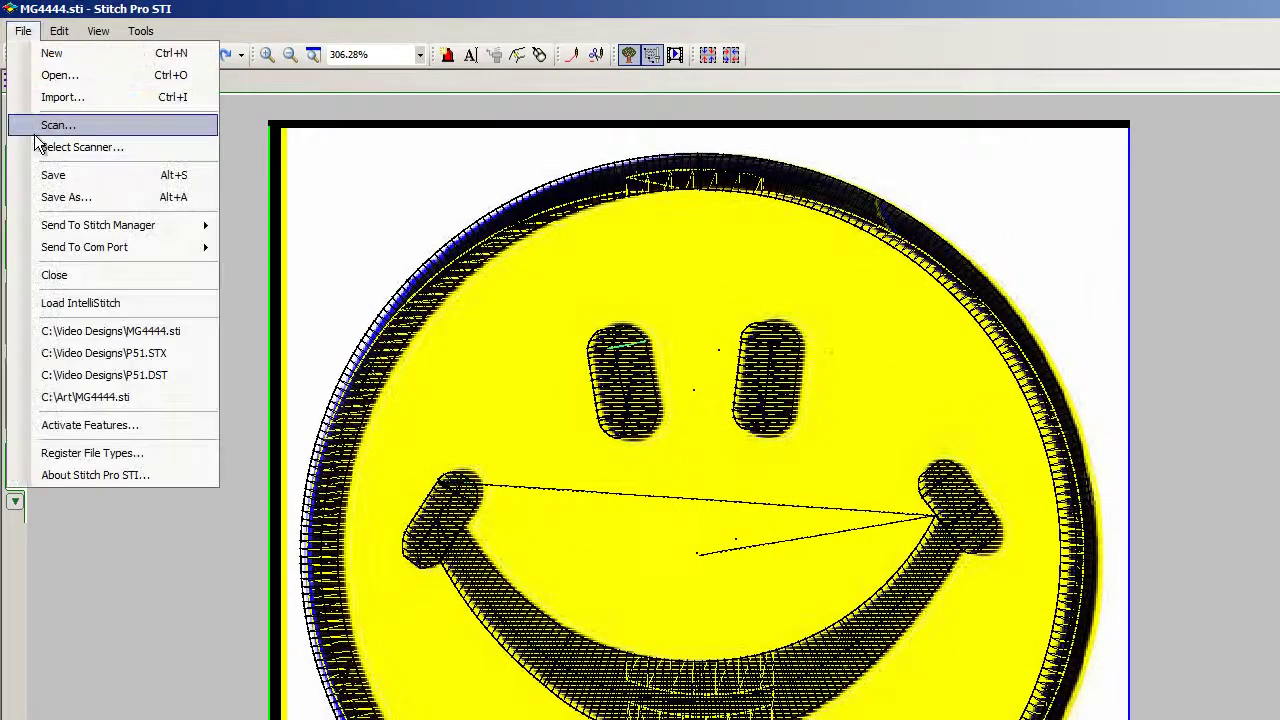
pyautogui.click(55, 197)
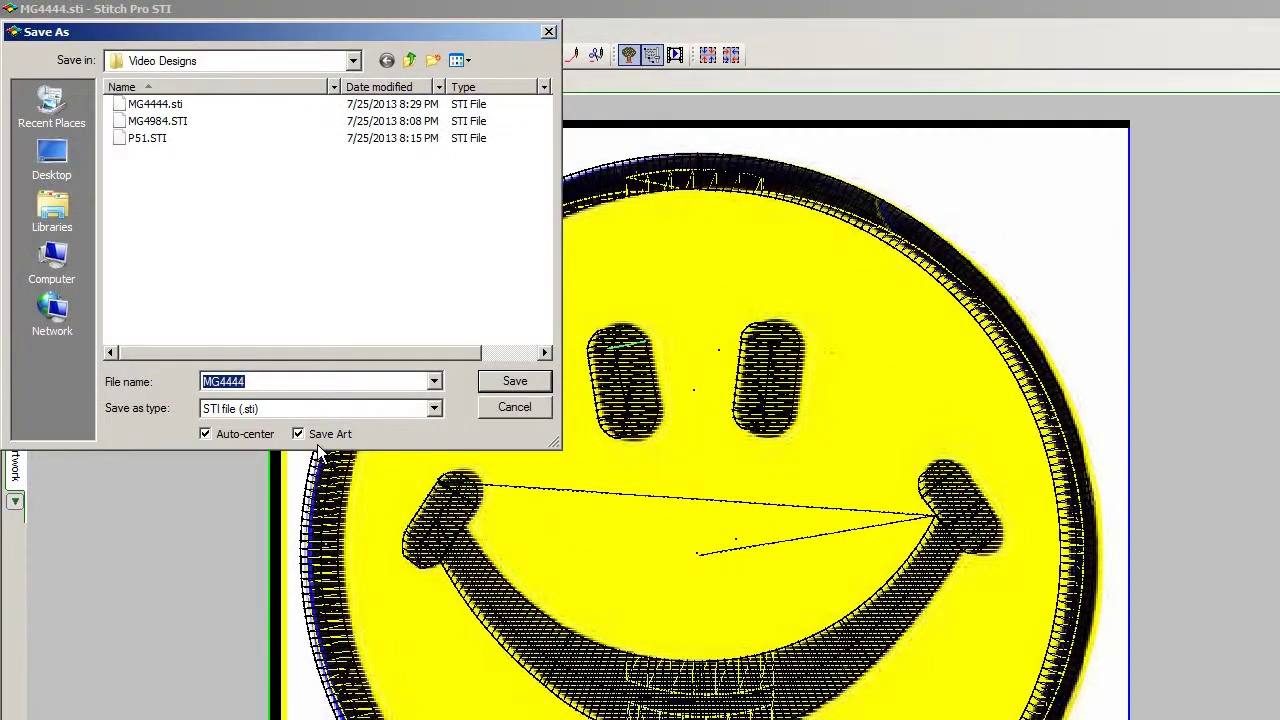
pyautogui.click(436, 410)
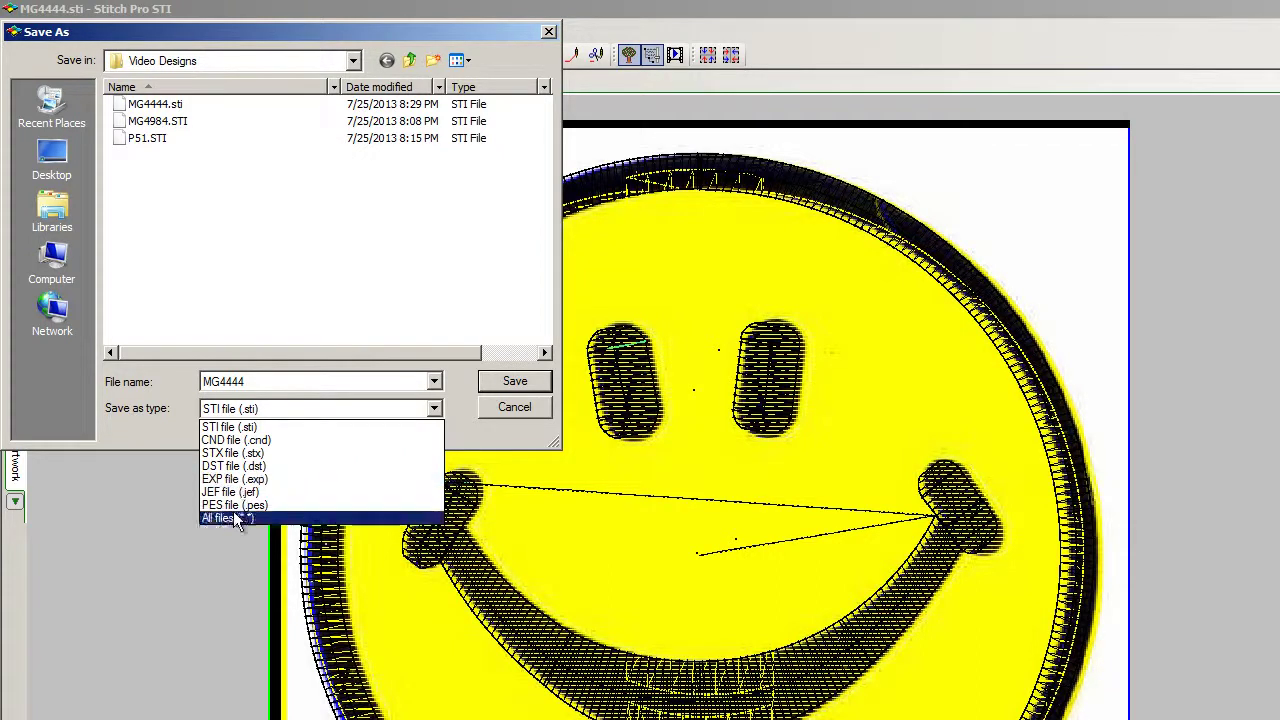
pyautogui.click(515, 407)
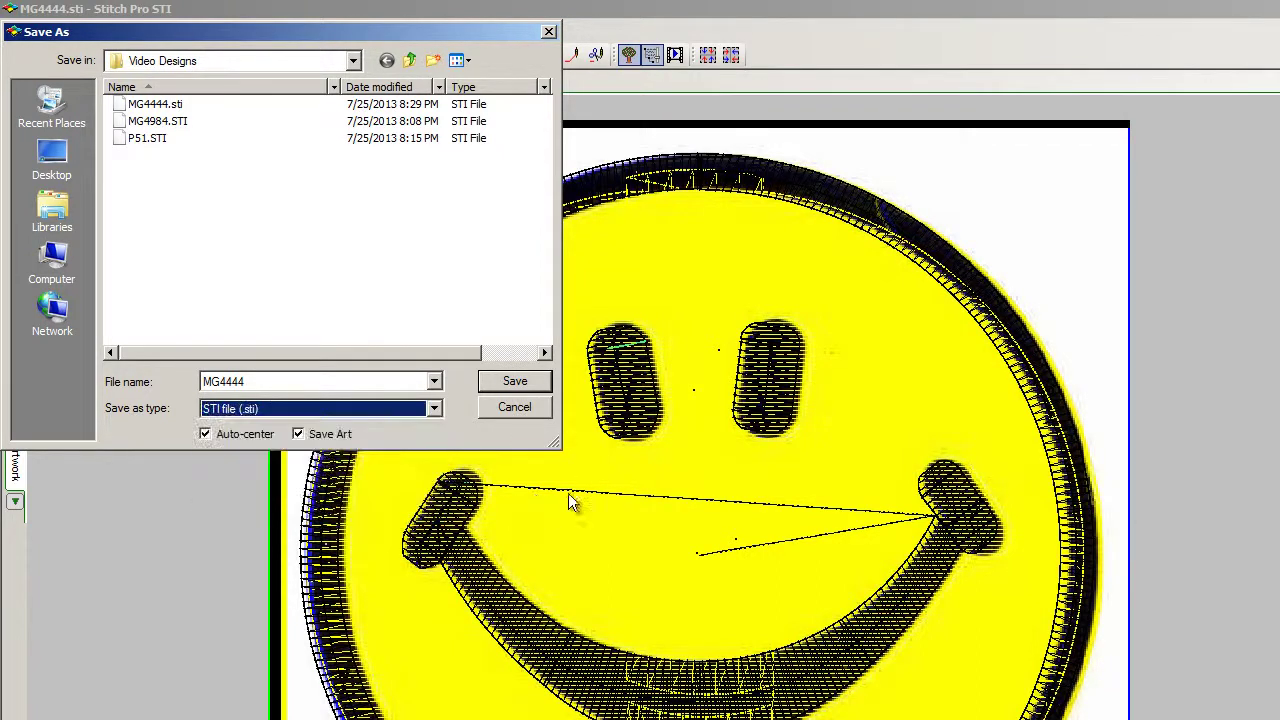
# - Cancel the Save As dialog without saving, returning to the MG4444.sti smiley design
pyautogui.click(521, 405)
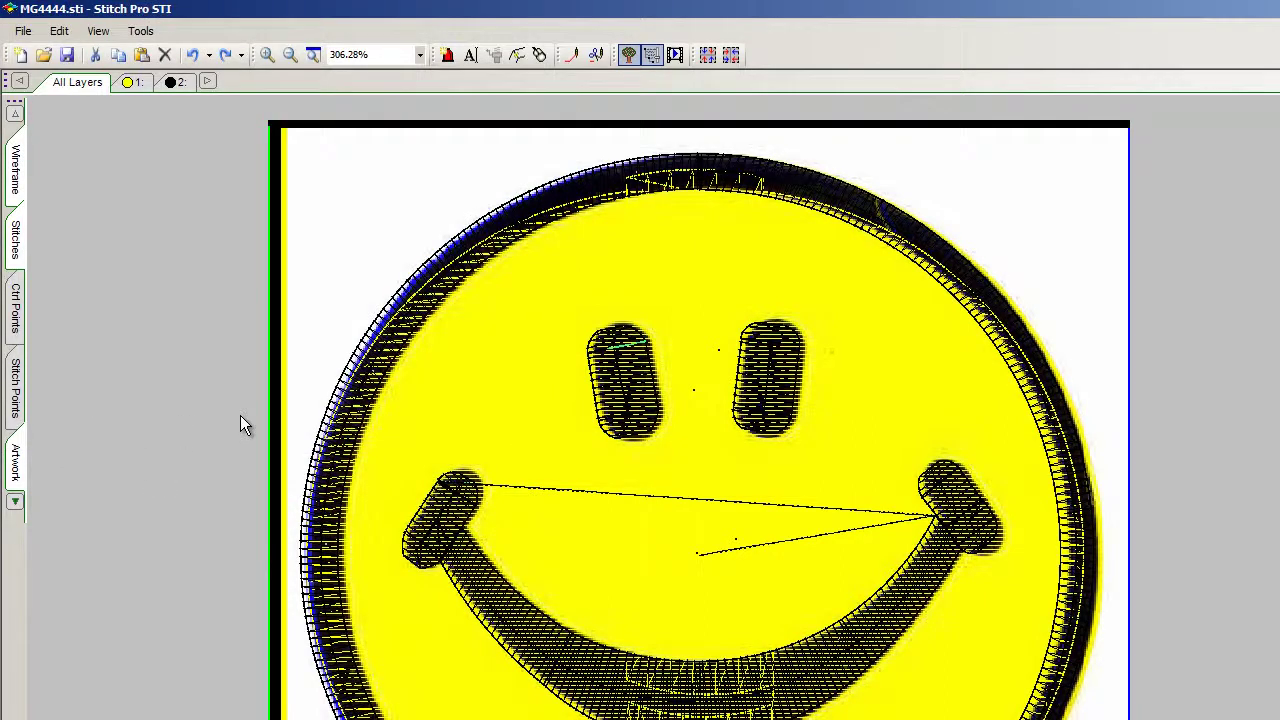